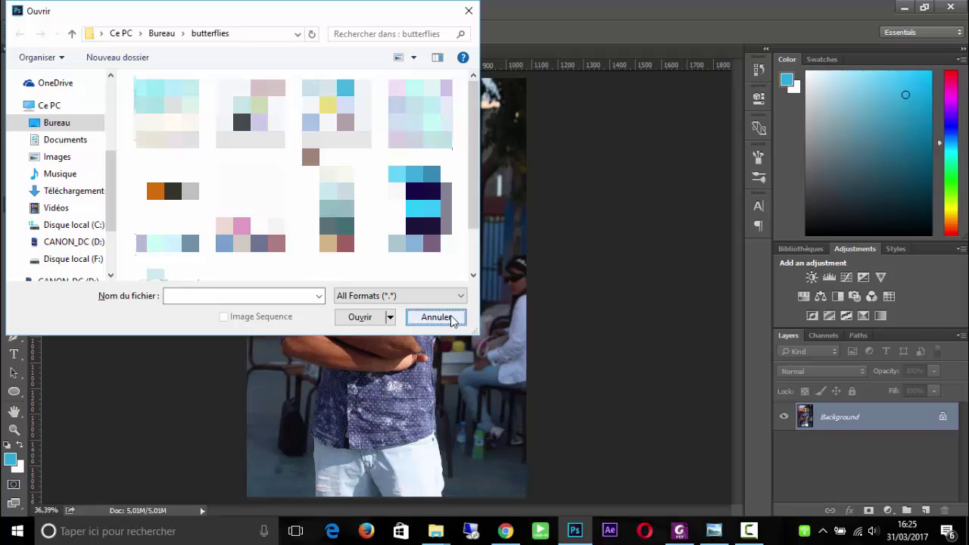
# - Paint a Quick Selection over the man's face, shirt and arms in IMG_6178 - Copie.JPG
pyautogui.click(451, 319)
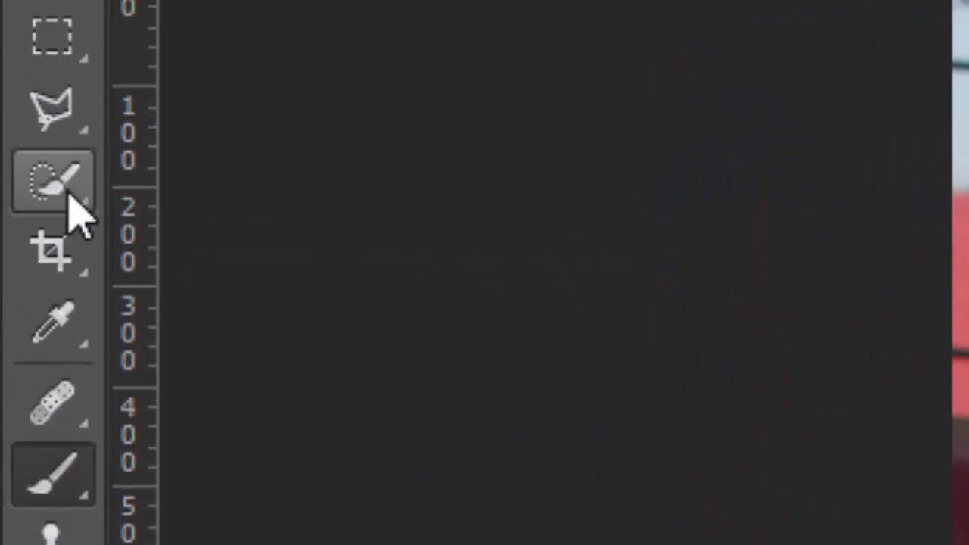
pyautogui.click(14, 131)
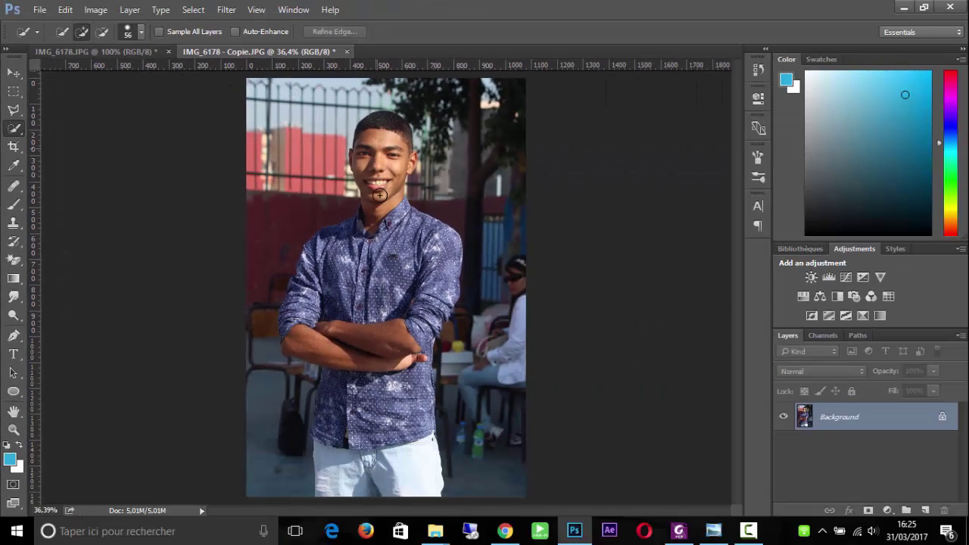
pyautogui.moveTo(376, 227)
pyautogui.mouseDown()
pyautogui.moveTo(375, 250)
pyautogui.moveTo(397, 264)
pyautogui.moveTo(417, 261)
pyautogui.moveTo(421, 291)
pyautogui.mouseUp()
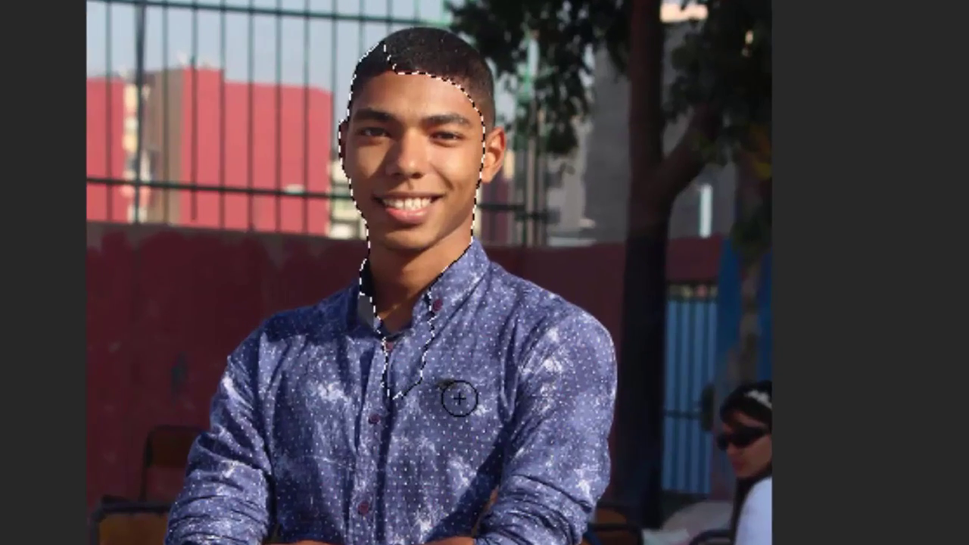
pyautogui.moveTo(516, 473)
pyautogui.mouseDown()
pyautogui.moveTo(508, 539)
pyautogui.moveTo(508, 459)
pyautogui.moveTo(352, 280)
pyautogui.mouseUp()
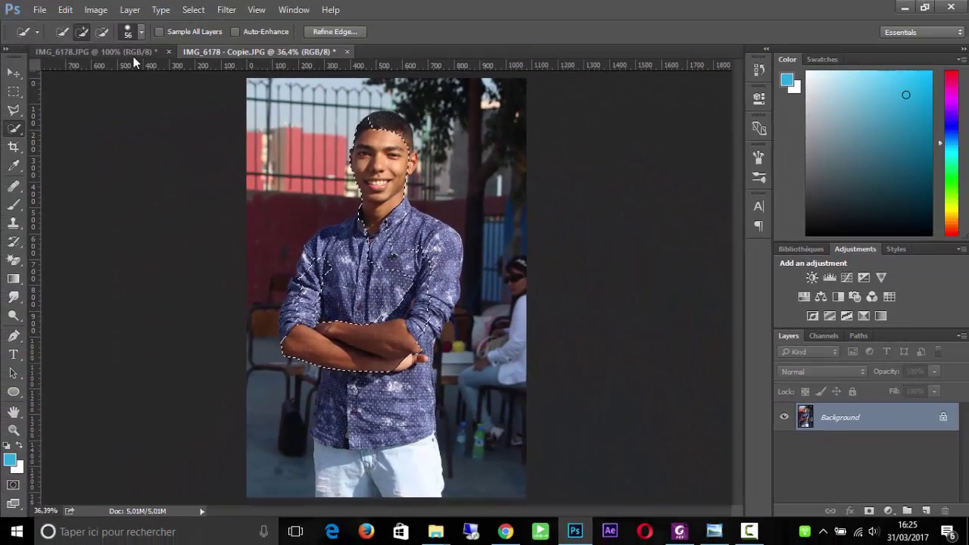
# - Refine the edge of the man's selection in IMG_6178.JPG with radius 0.3 px and smooth 7, output to Selection
pyautogui.click(132, 53)
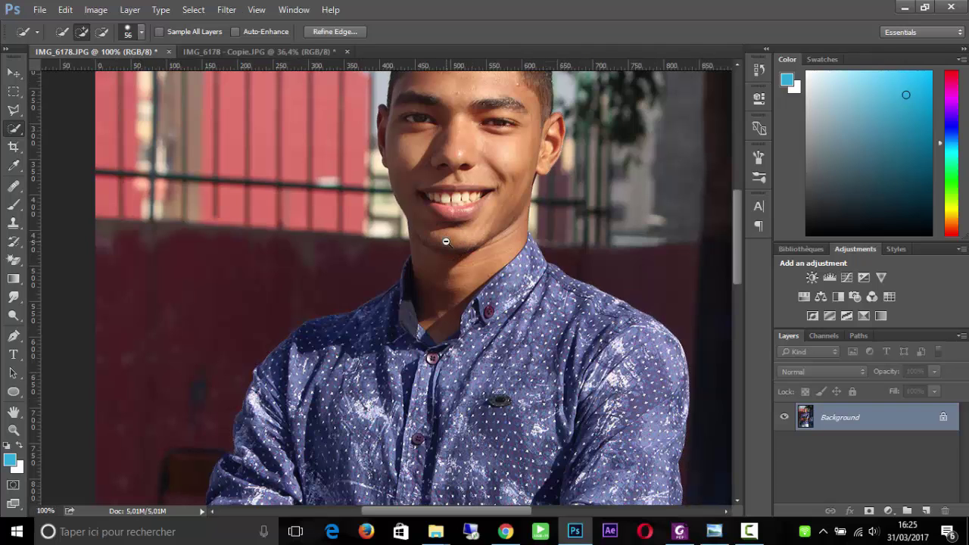
pyautogui.scroll(-3, 446, 240)
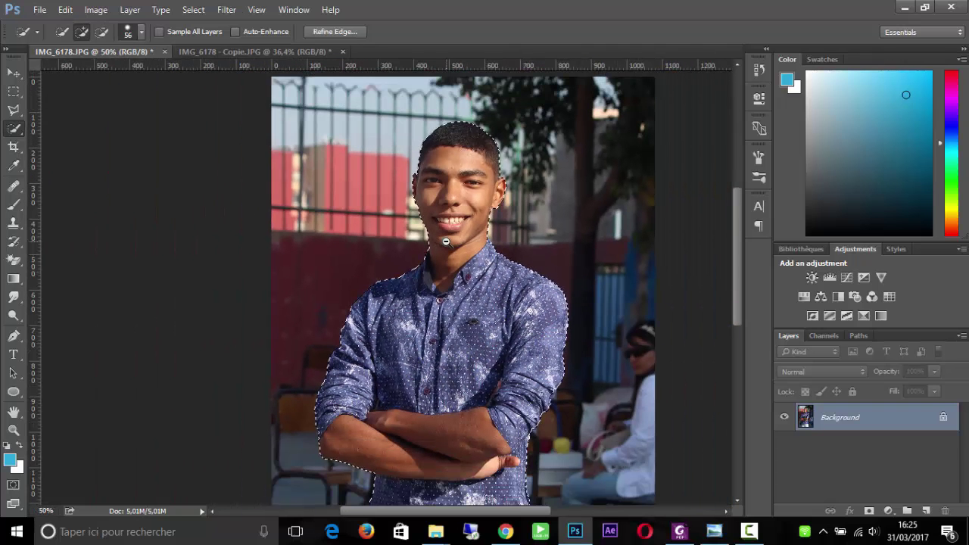
pyautogui.moveTo(737, 221)
pyautogui.mouseDown()
pyautogui.moveTo(742, 281)
pyautogui.moveTo(743, 252)
pyautogui.mouseUp()
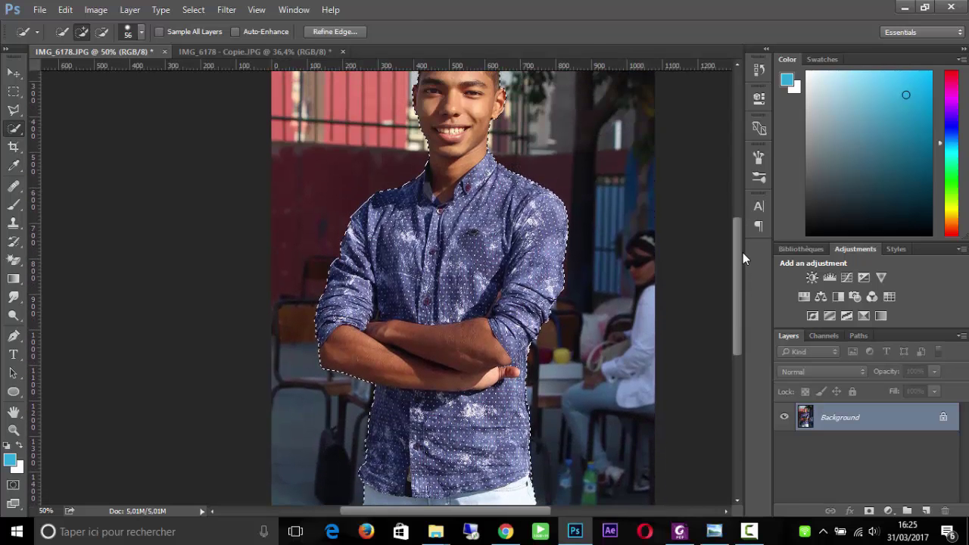
pyautogui.rightClick(447, 250)
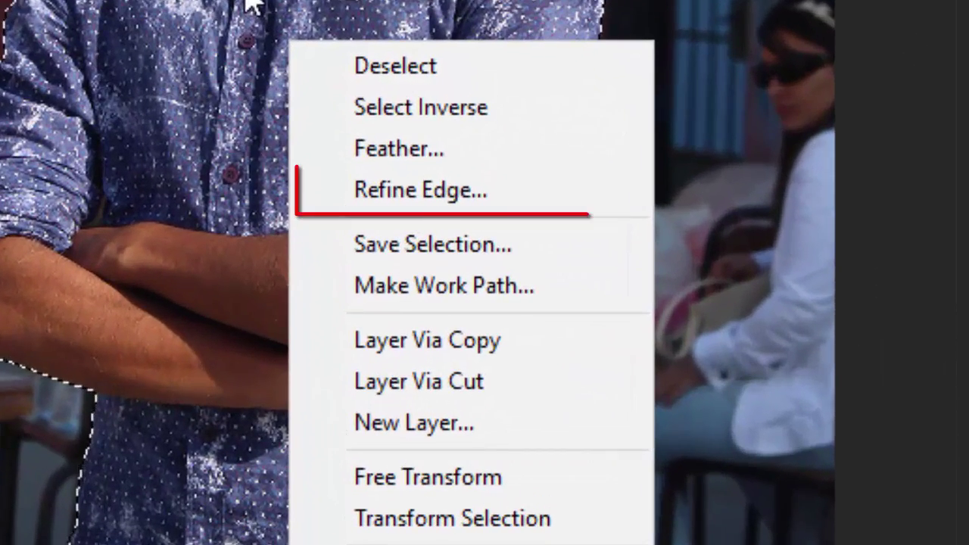
pyautogui.click(447, 196)
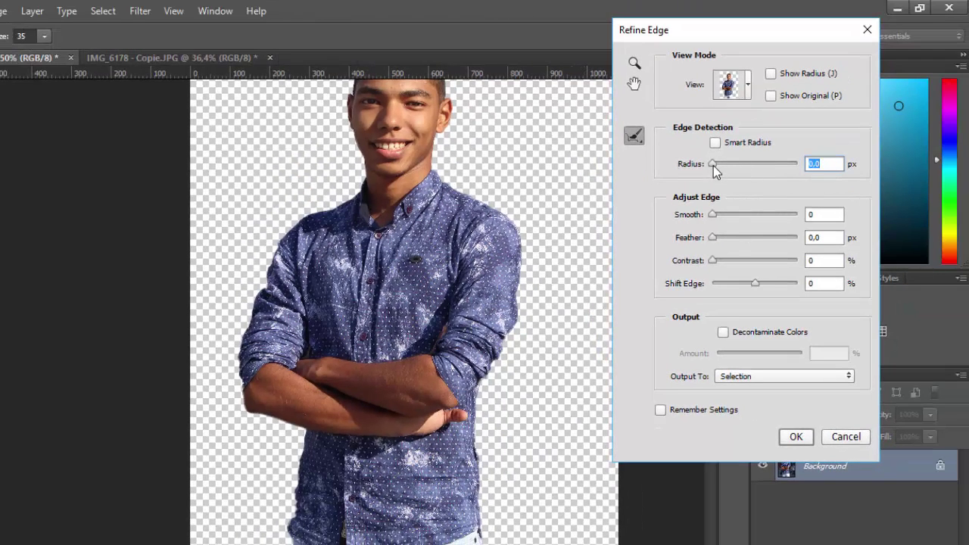
pyautogui.moveTo(712, 164); pyautogui.dragTo(712, 164)
pyautogui.moveTo(714, 164); pyautogui.dragTo(714, 164)
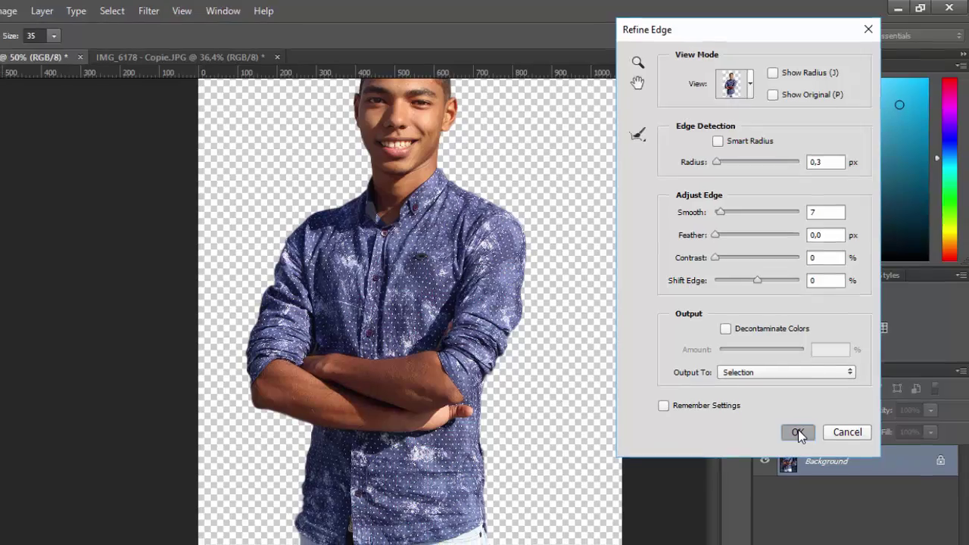
pyautogui.click(796, 437)
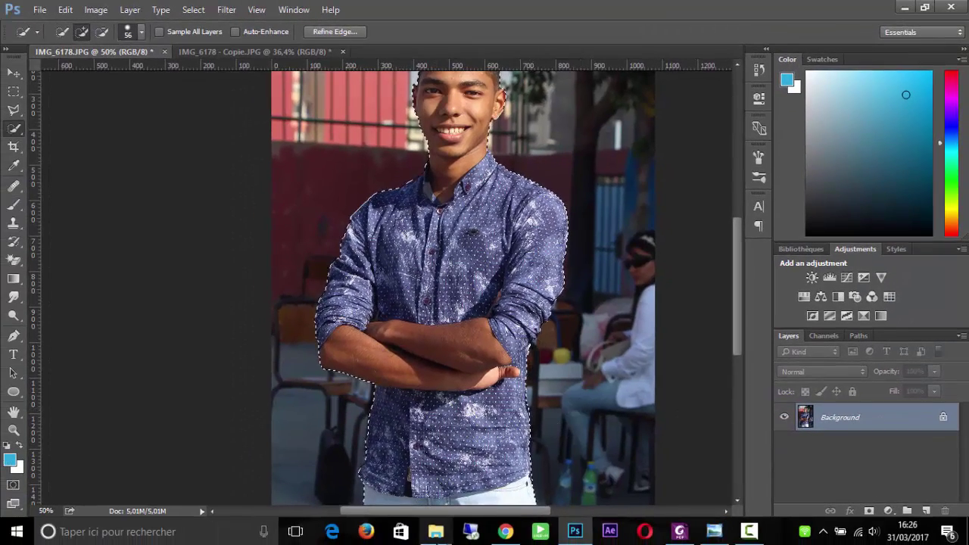
# - Switch to File Explorer and preview background.jpg from the Nouveau dossier folder, closing the viewer when done
pyautogui.moveTo(435, 530)
pyautogui.click(514, 484)
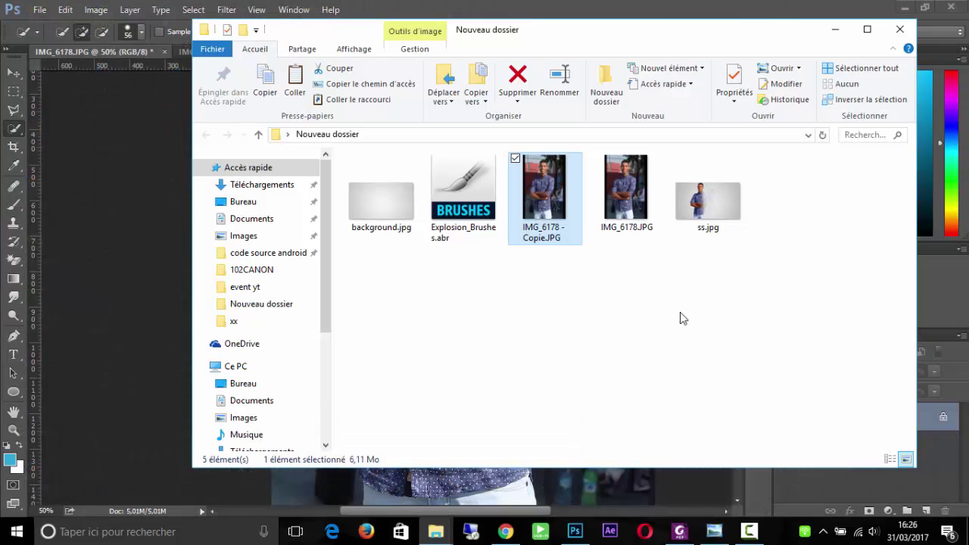
pyautogui.click(366, 215)
pyautogui.doubleClick(368, 220)
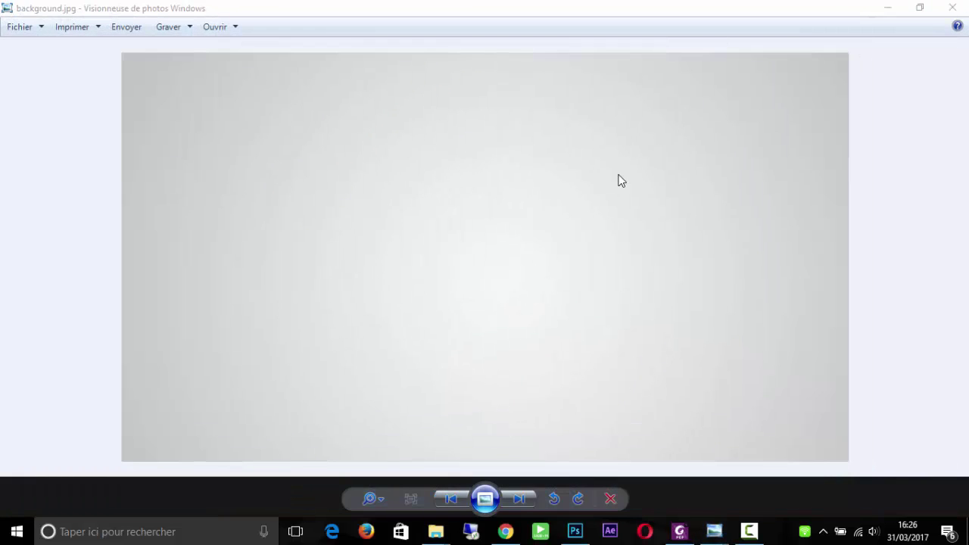
pyautogui.click(953, 6)
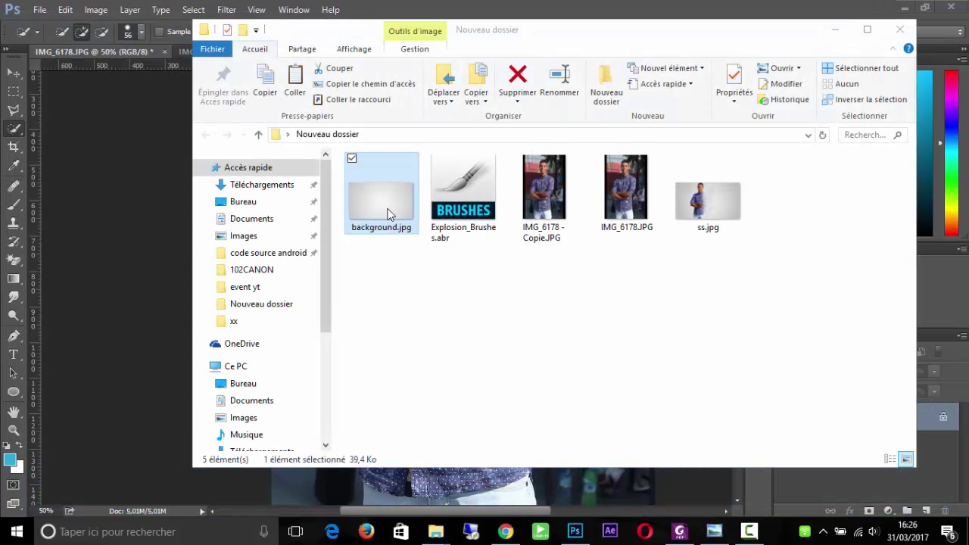
# - Open background.jpg from the folder in Photoshop as a separate document
pyautogui.moveTo(382, 207); pyautogui.dragTo(448, 346)
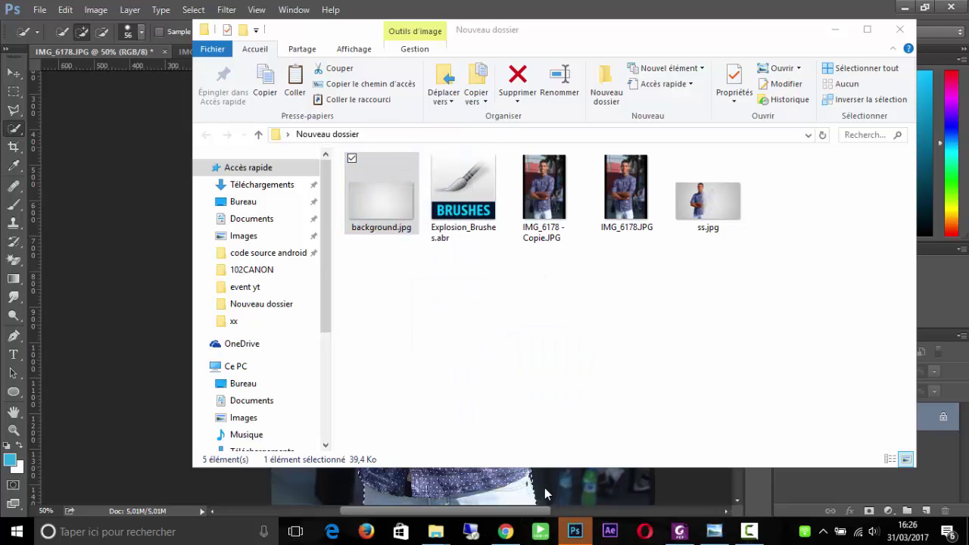
pyautogui.click(576, 536)
pyautogui.click(577, 537)
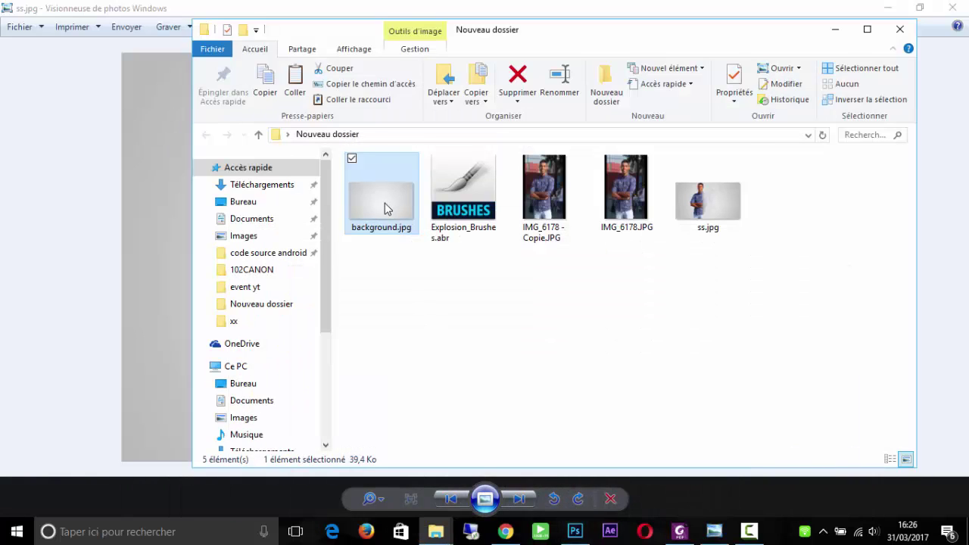
pyautogui.moveTo(386, 209); pyautogui.dragTo(485, 57)
# - Close the IMG_6178 - Copie.JPG document without saving its changes
pyautogui.click(218, 51)
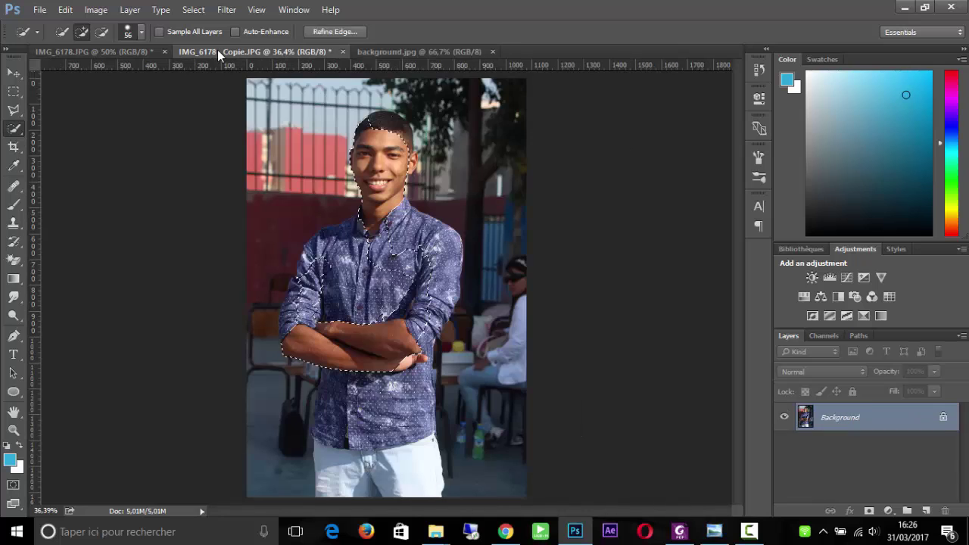
pyautogui.click(342, 52)
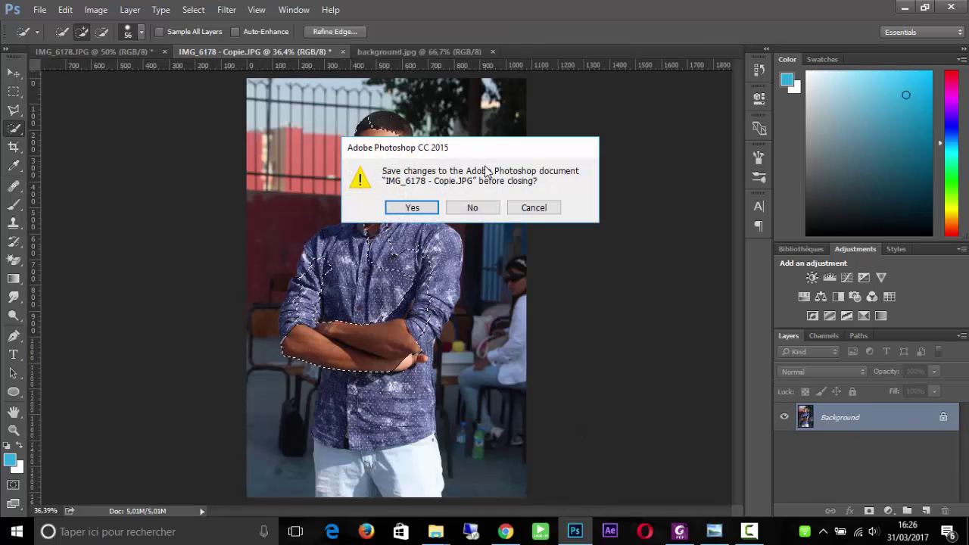
pyautogui.click(488, 206)
# - Copy the selected man from IMG_6178.JPG and paste him into background.jpg
pyautogui.click(130, 52)
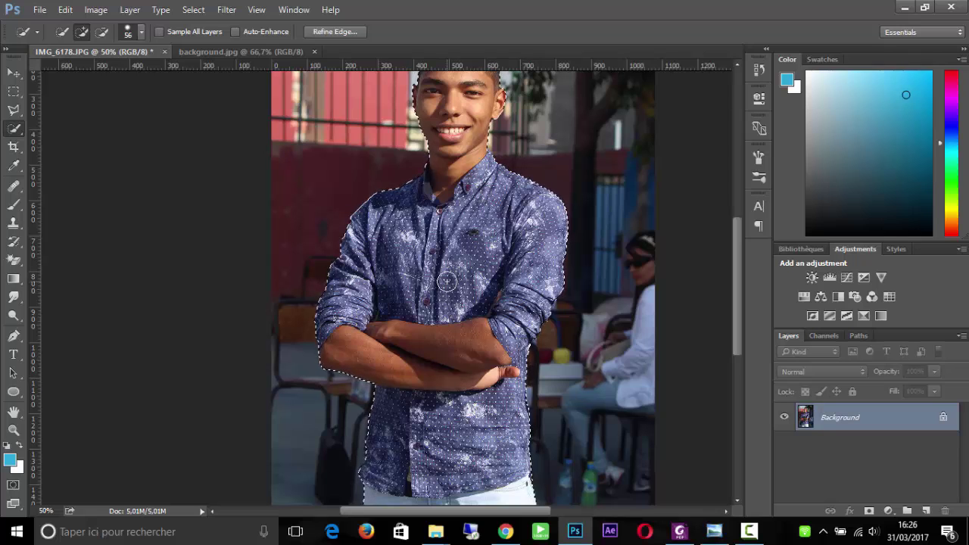
pyautogui.hotkey('ctrl', 'c')
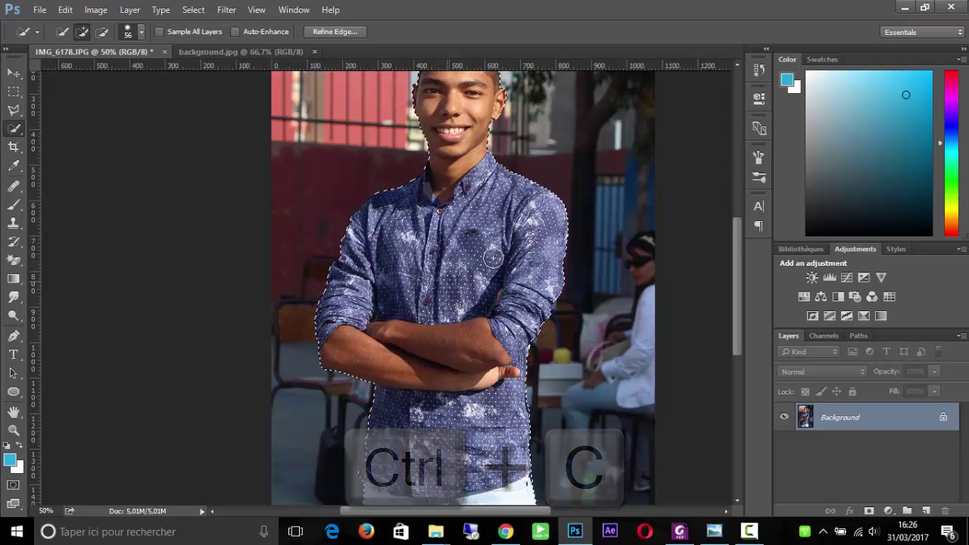
pyautogui.click(249, 53)
pyautogui.hotkey('ctrl', 'v')
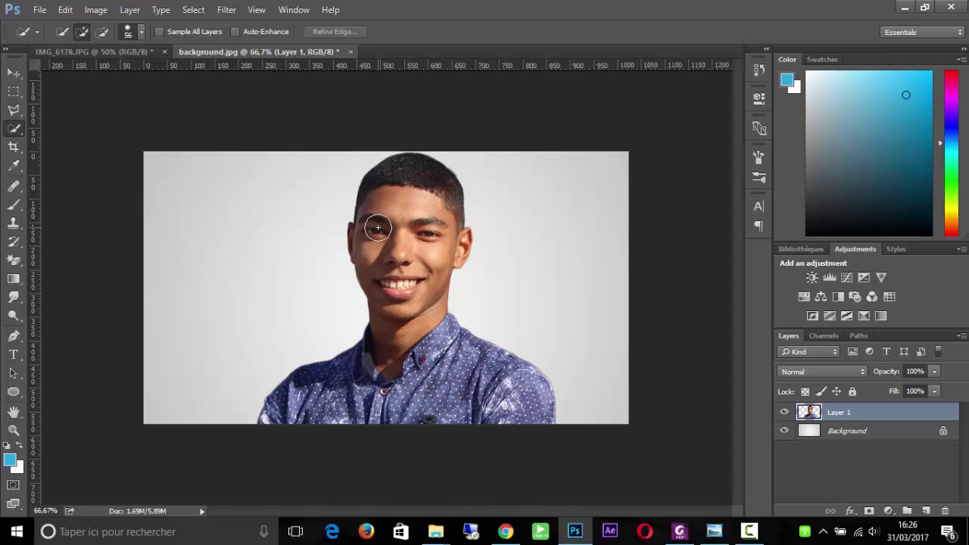
# - Scale the pasted man proportionally to about 38% with Free Transform and place him in the left part of the gray background
pyautogui.hotkey('ctrl', 't')
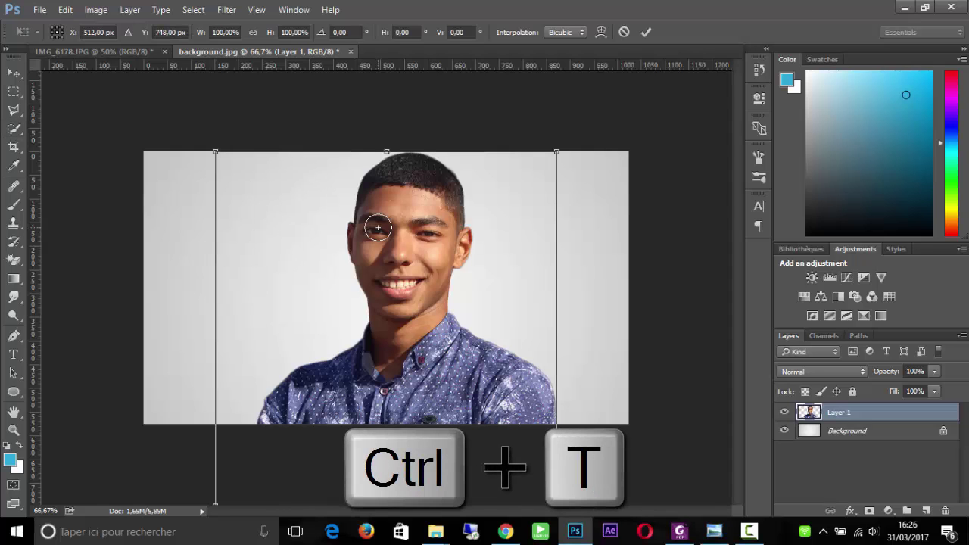
pyautogui.click(256, 35)
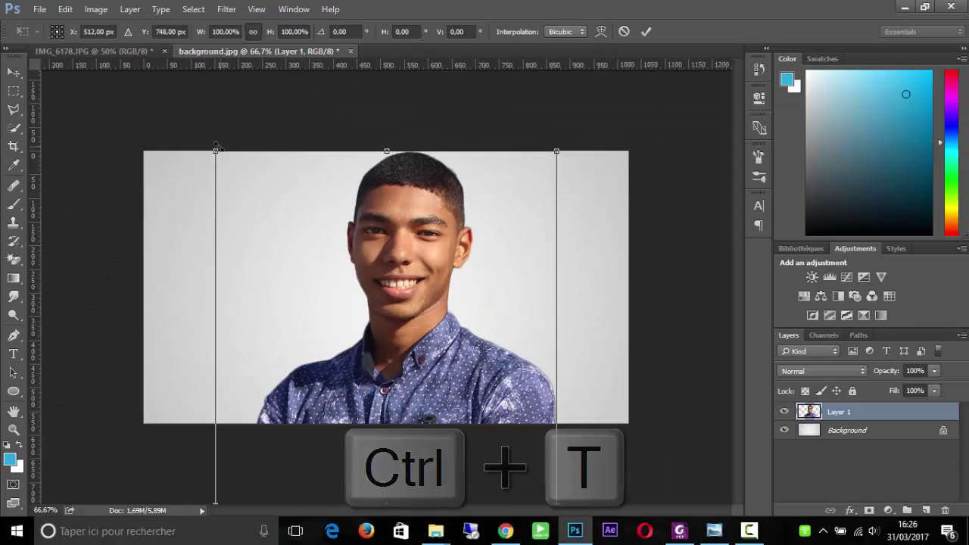
pyautogui.moveTo(227, 356); pyautogui.dragTo(328, 225)
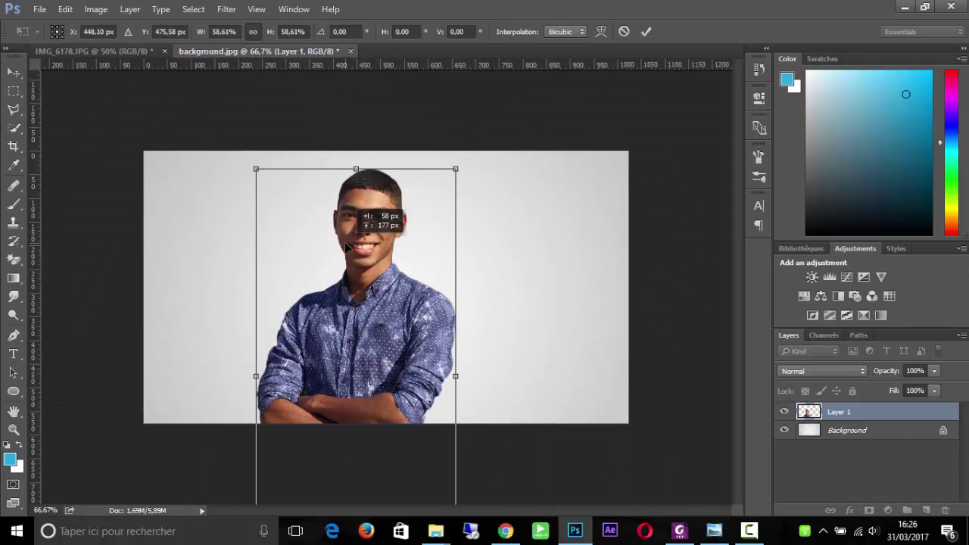
pyautogui.moveTo(354, 226); pyautogui.dragTo(354, 226)
pyautogui.moveTo(252, 168); pyautogui.dragTo(331, 250)
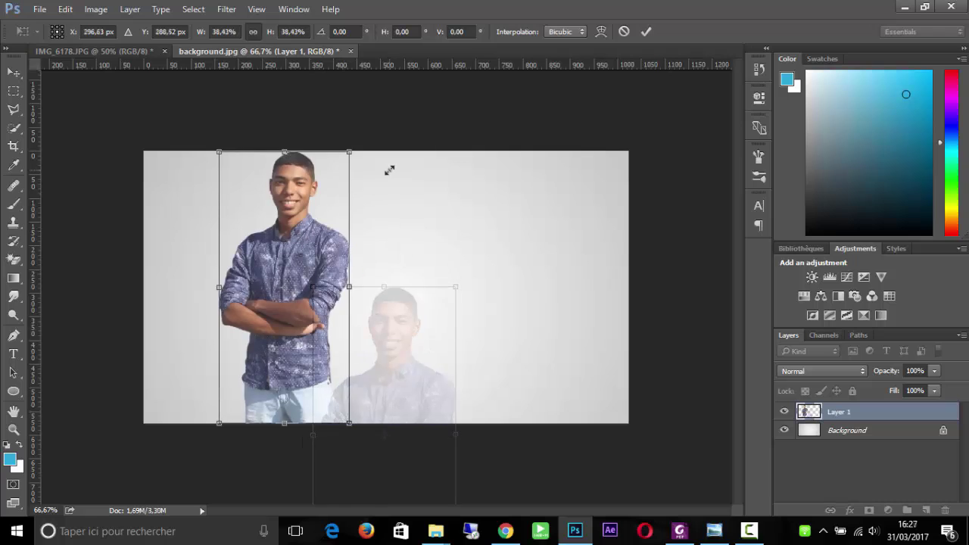
pyautogui.press('Return')
pyautogui.press('w')
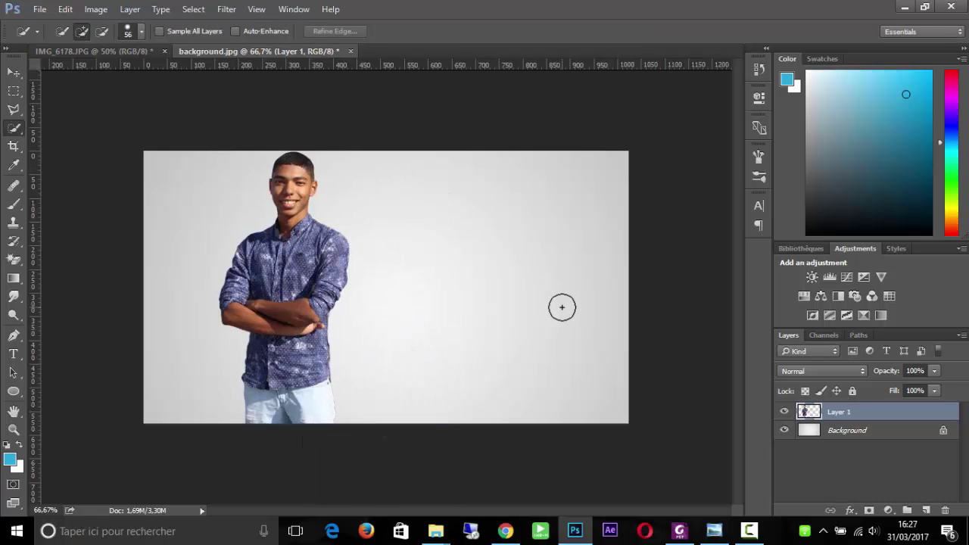
# - Duplicate the man's layer and make the original Layer 1 beneath the copy active
pyautogui.hotkey('ctrl', 'j')
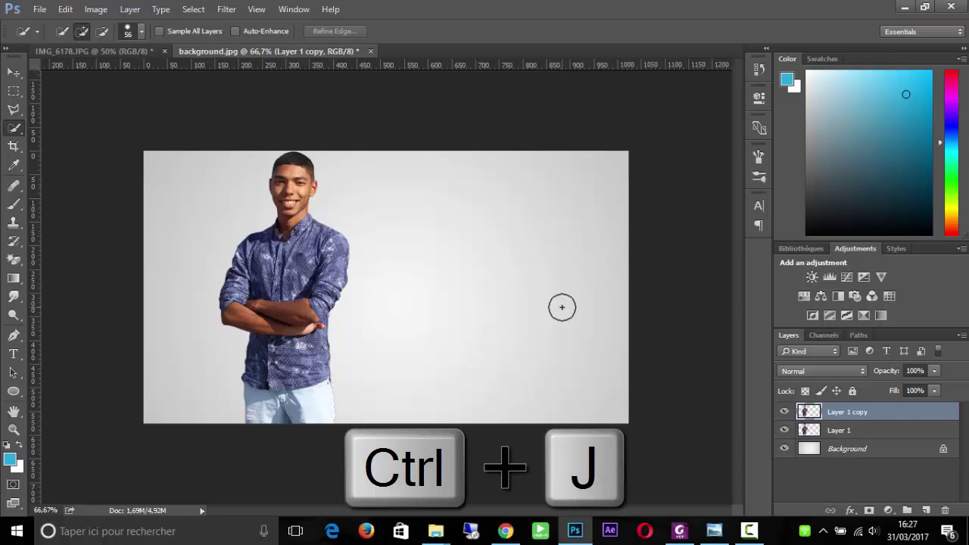
pyautogui.click(904, 429)
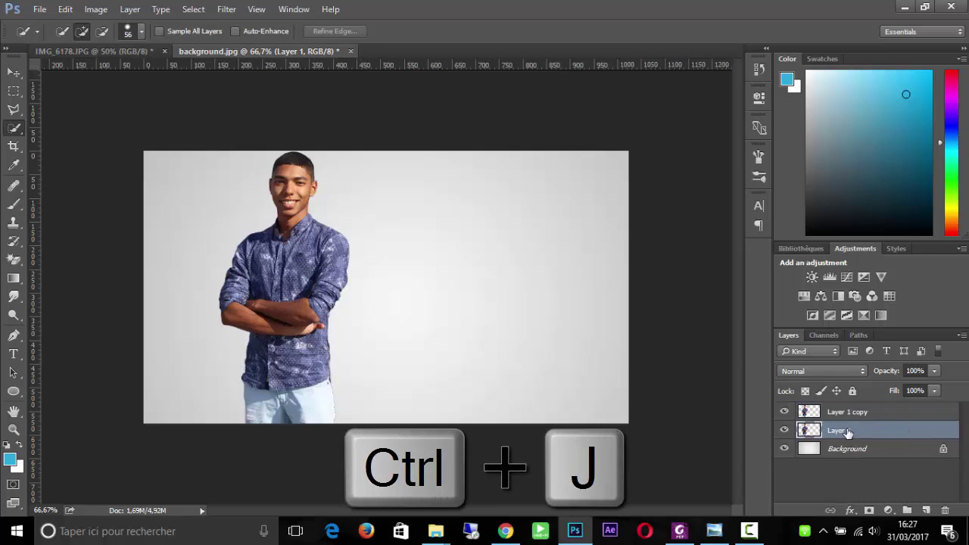
pyautogui.click(876, 413)
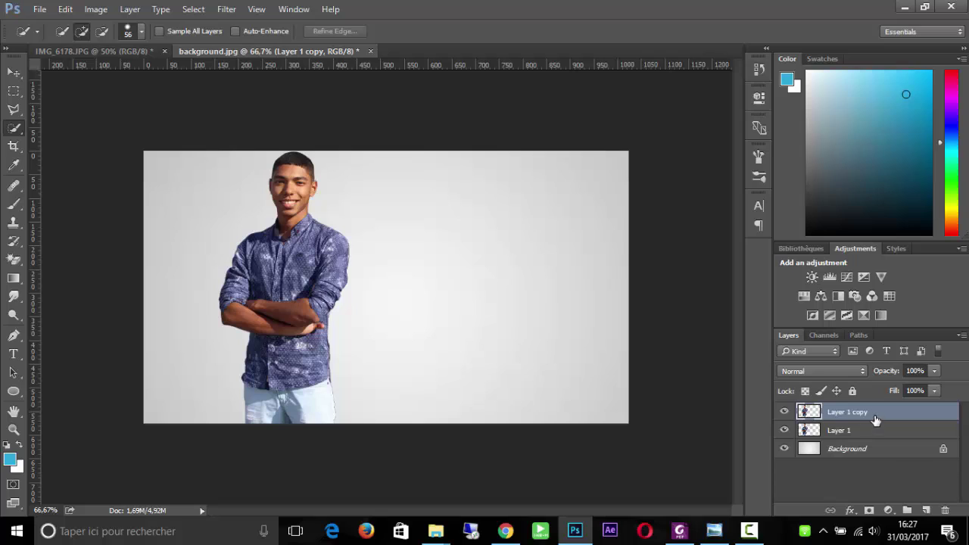
pyautogui.click(876, 432)
pyautogui.click(870, 413)
pyautogui.click(870, 431)
pyautogui.click(862, 413)
pyautogui.click(862, 431)
pyautogui.click(863, 413)
pyautogui.click(865, 432)
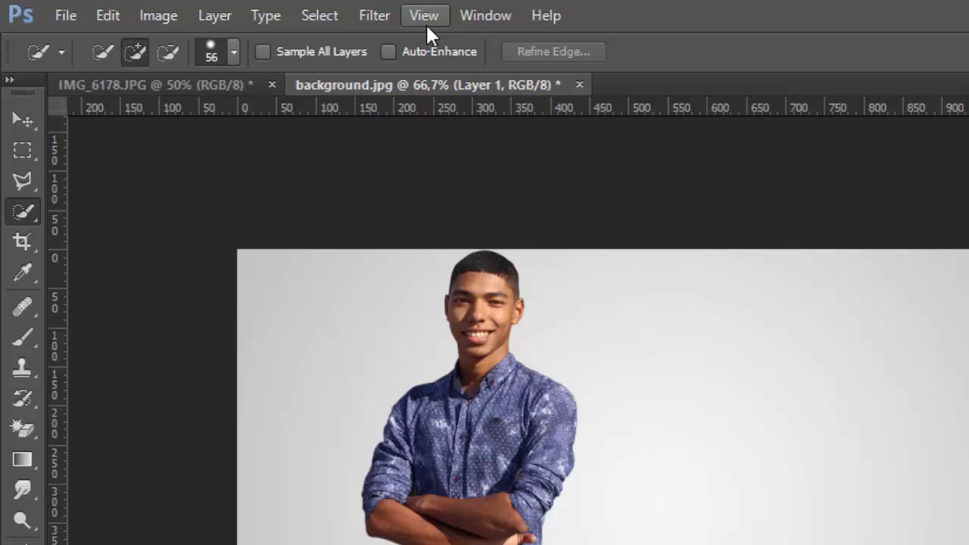
# - Liquify Layer 1 with a large forward-warp brush at pressure 100, pulling the man's chest, arm and lower shirt outward over the empty canvas
pyautogui.click(228, 11)
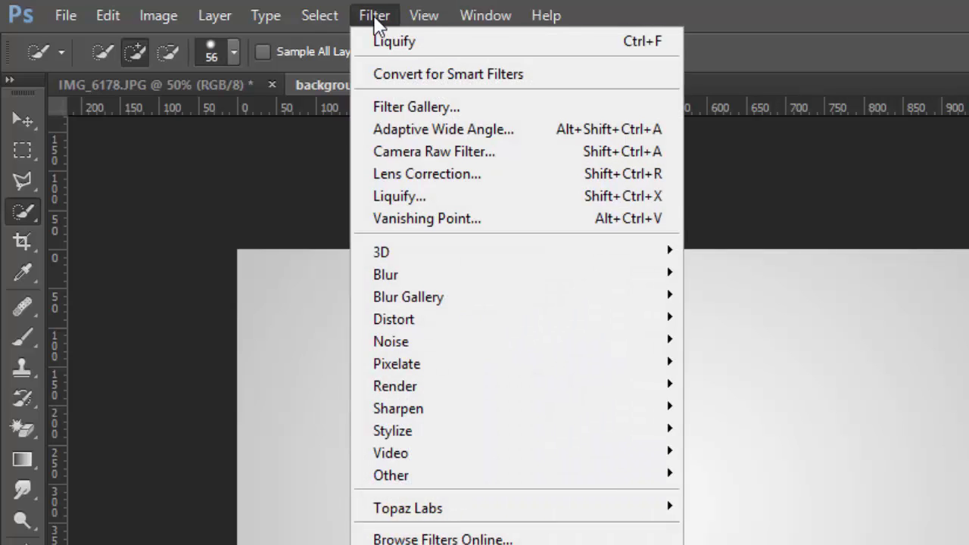
pyautogui.click(482, 195)
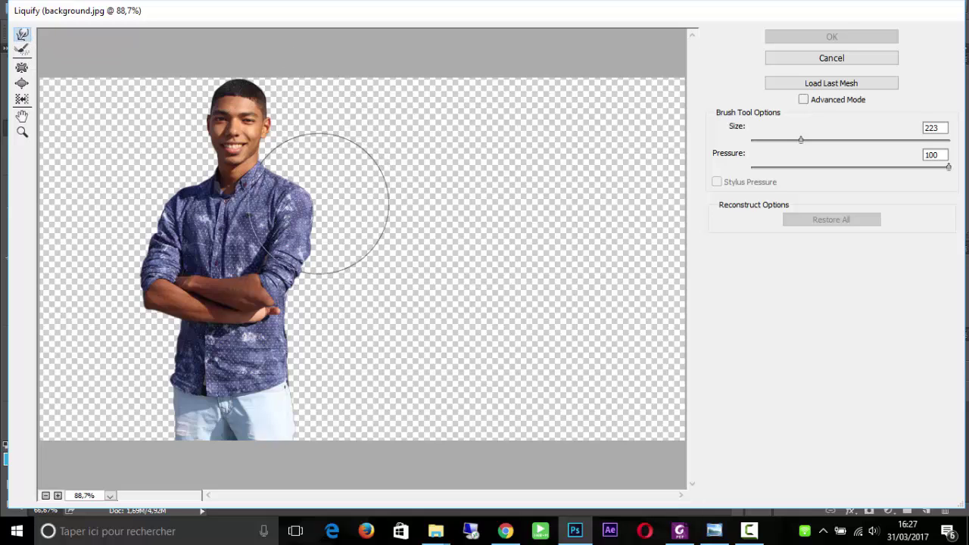
pyautogui.moveTo(313, 204); pyautogui.dragTo(351, 204)
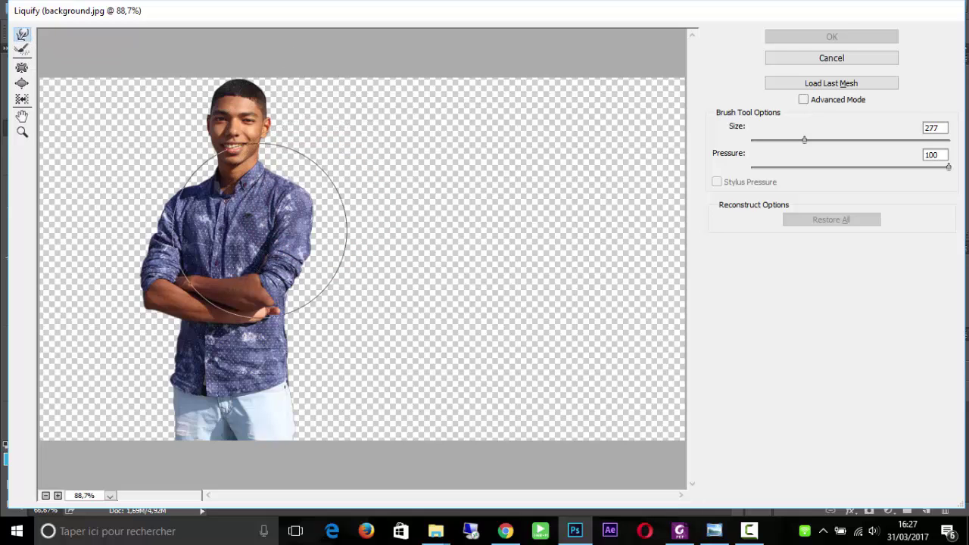
pyautogui.moveTo(261, 232)
pyautogui.mouseDown()
pyautogui.moveTo(295, 229)
pyautogui.moveTo(327, 209)
pyautogui.mouseUp()
pyautogui.moveTo(297, 278)
pyautogui.mouseDown()
pyautogui.moveTo(336, 279)
pyautogui.moveTo(320, 305)
pyautogui.moveTo(345, 305)
pyautogui.mouseUp()
pyautogui.moveTo(297, 346)
pyautogui.mouseDown()
pyautogui.moveTo(336, 363)
pyautogui.moveTo(322, 379)
pyautogui.moveTo(370, 387)
pyautogui.mouseUp()
pyautogui.moveTo(350, 328)
pyautogui.mouseDown()
pyautogui.moveTo(394, 308)
pyautogui.moveTo(360, 251)
pyautogui.moveTo(398, 246)
pyautogui.moveTo(365, 224)
pyautogui.moveTo(399, 209)
pyautogui.moveTo(367, 195)
pyautogui.moveTo(403, 166)
pyautogui.mouseUp()
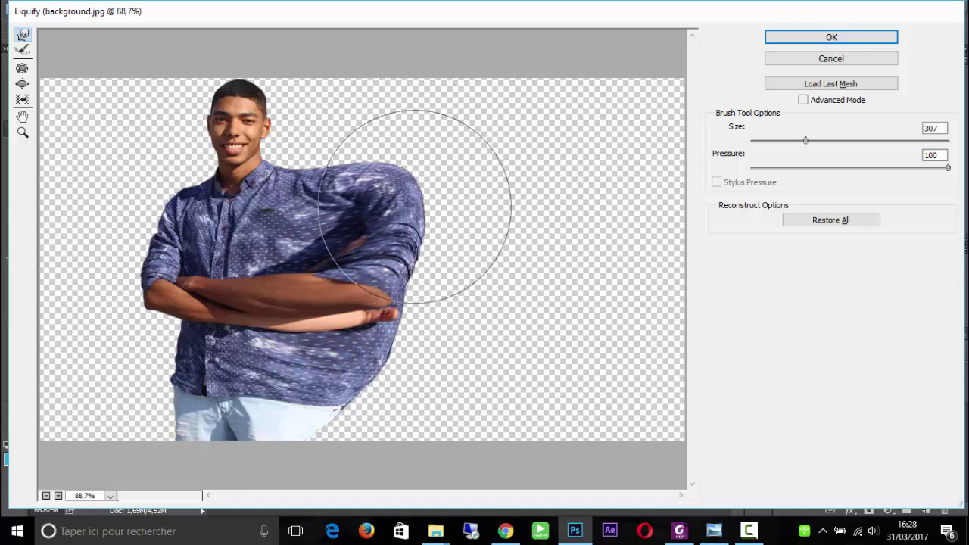
# - Stretch the man's shoulder, head and shirt farther outward, refine the arm area with a size 139 brush, and apply the Liquify distortion
pyautogui.moveTo(412, 206); pyautogui.dragTo(416, 205)
pyautogui.moveTo(328, 173)
pyautogui.mouseDown()
pyautogui.moveTo(354, 137)
pyautogui.moveTo(325, 148)
pyautogui.moveTo(291, 143)
pyautogui.moveTo(350, 119)
pyautogui.mouseUp()
pyautogui.moveTo(379, 178)
pyautogui.mouseDown()
pyautogui.moveTo(426, 162)
pyautogui.moveTo(444, 173)
pyautogui.moveTo(422, 249)
pyautogui.moveTo(461, 266)
pyautogui.moveTo(487, 342)
pyautogui.moveTo(407, 398)
pyautogui.moveTo(395, 435)
pyautogui.moveTo(436, 456)
pyautogui.moveTo(363, 449)
pyautogui.moveTo(314, 412)
pyautogui.mouseUp()
pyautogui.moveTo(404, 395)
pyautogui.mouseDown()
pyautogui.moveTo(419, 377)
pyautogui.moveTo(406, 355)
pyautogui.moveTo(362, 331)
pyautogui.moveTo(297, 326)
pyautogui.moveTo(289, 280)
pyautogui.moveTo(320, 269)
pyautogui.moveTo(403, 297)
pyautogui.mouseUp()
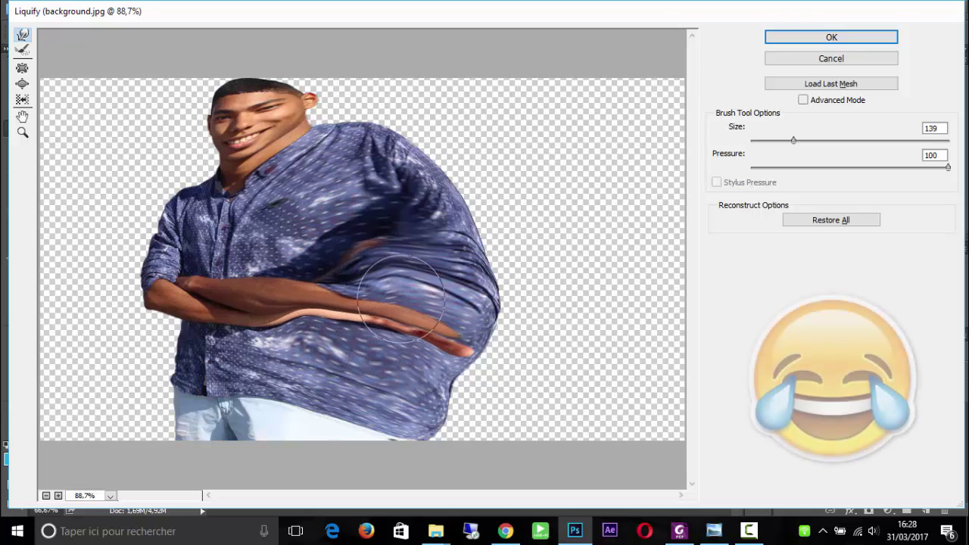
pyautogui.moveTo(314, 339)
pyautogui.mouseDown()
pyautogui.moveTo(291, 331)
pyautogui.moveTo(346, 328)
pyautogui.moveTo(289, 285)
pyautogui.mouseUp()
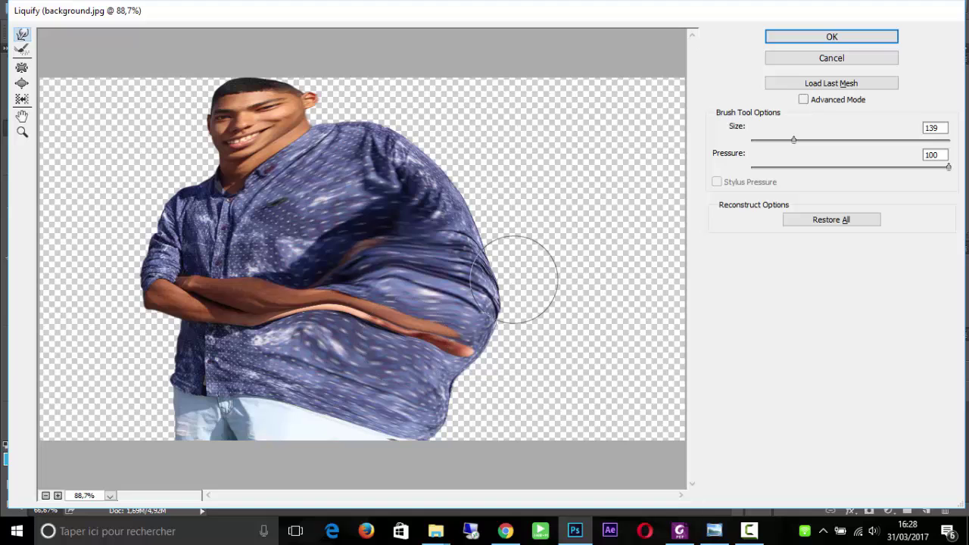
pyautogui.click(796, 39)
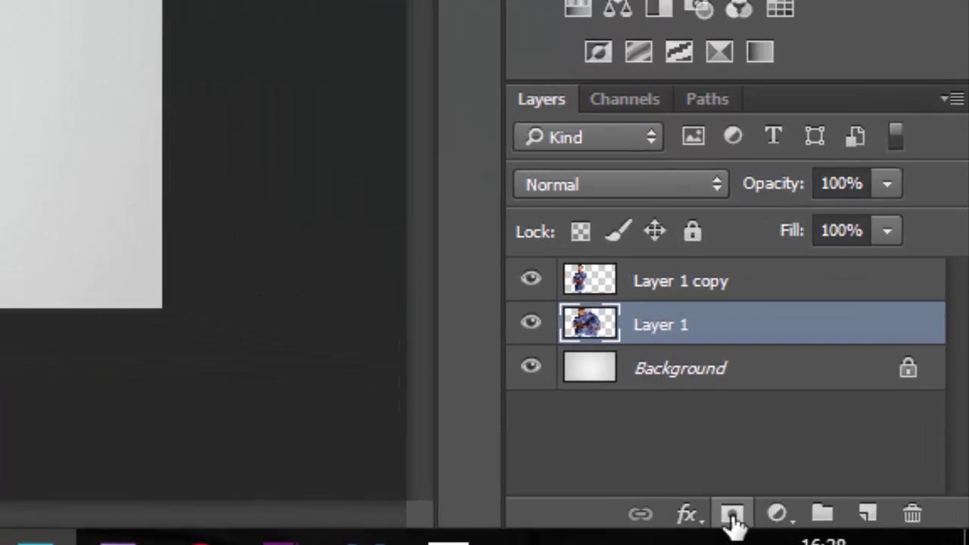
# - Give Layer 1 a layer mask filled with black and add a white layer mask to Layer 1 copy
pyautogui.click(718, 515)
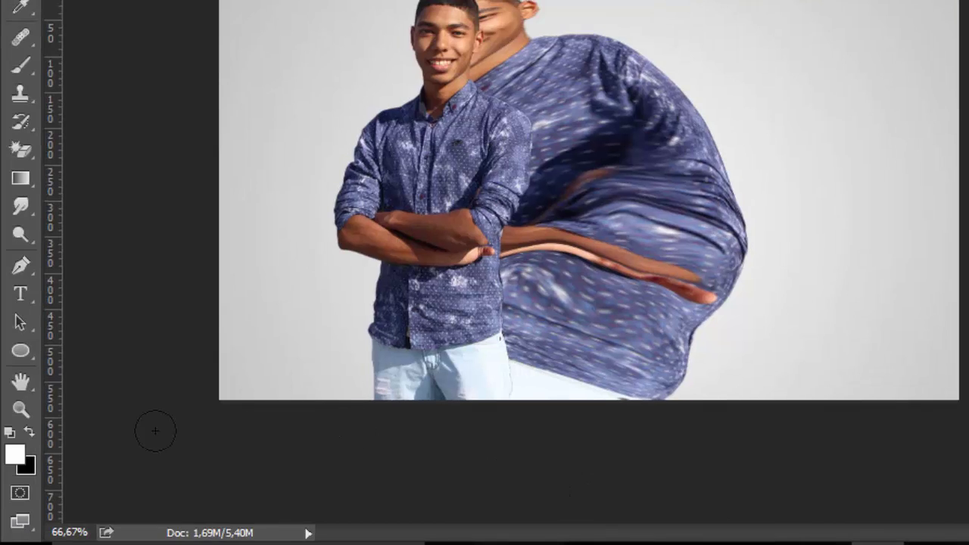
pyautogui.click(30, 430)
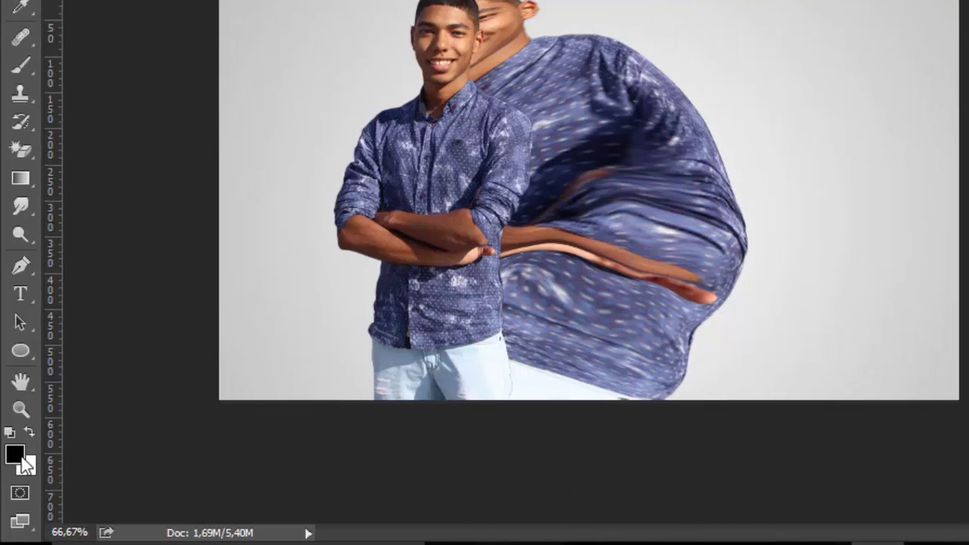
pyautogui.hotkey('alt', 'Delete')
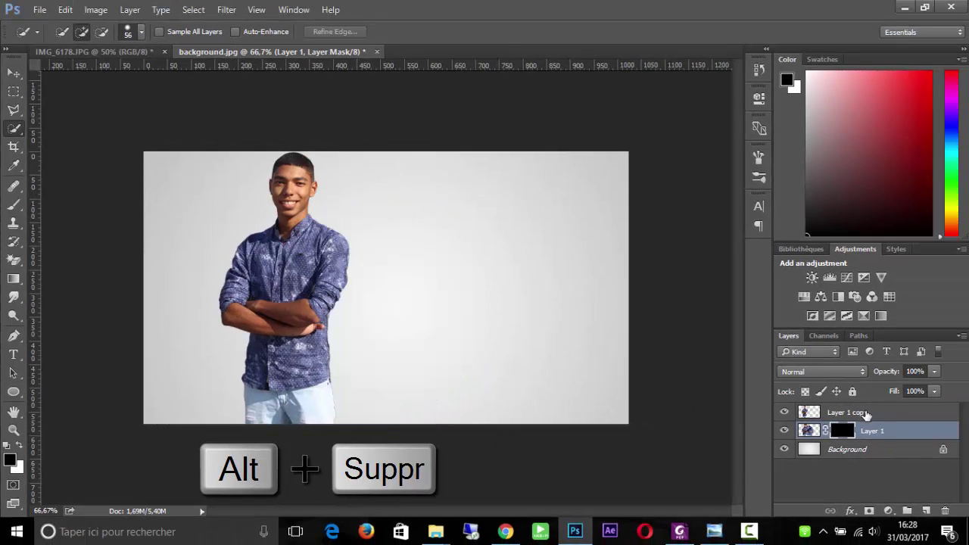
pyautogui.click(863, 412)
pyautogui.click(869, 510)
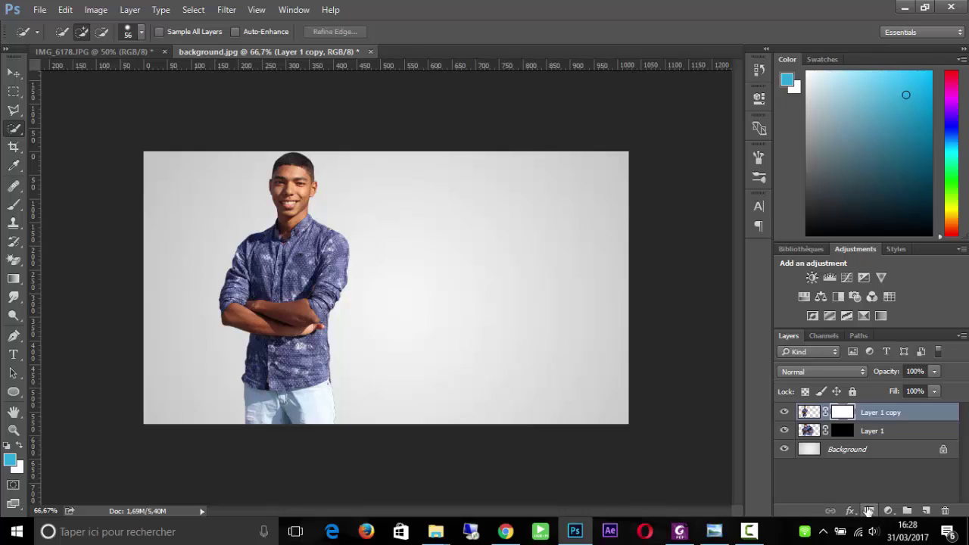
pyautogui.click(856, 431)
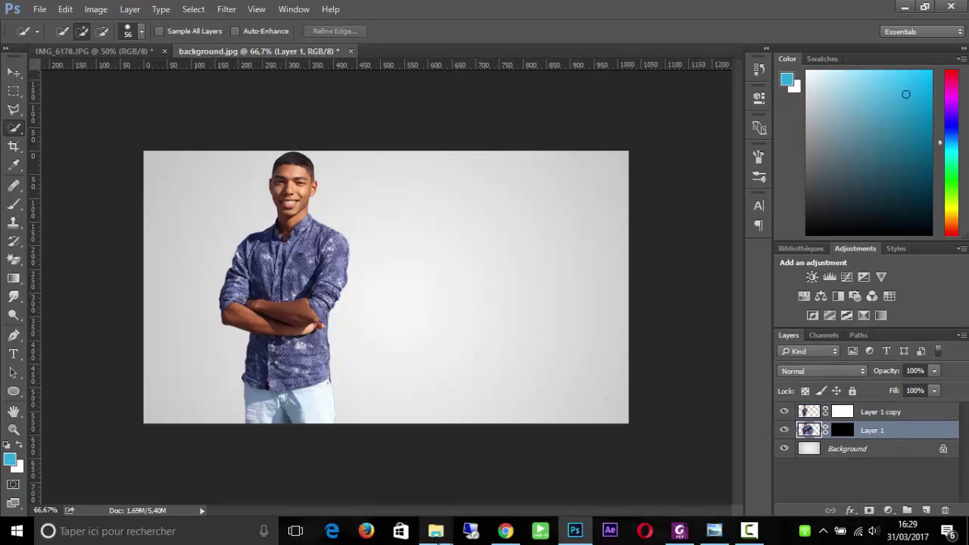
# - Switch to File Explorer and locate the Explosion_Brushes.abr file in Nouveau dossier
pyautogui.moveTo(437, 537)
pyautogui.click(506, 488)
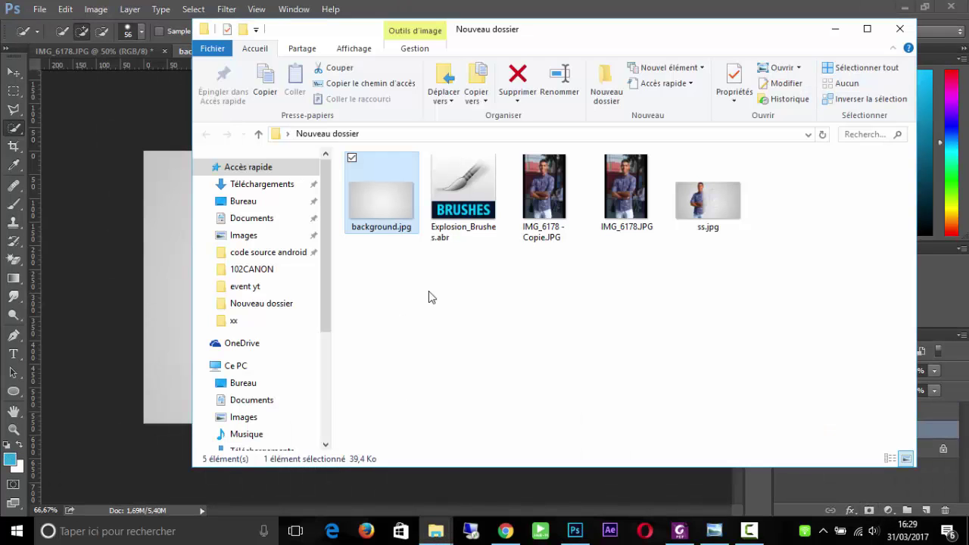
pyautogui.moveTo(482, 280); pyautogui.dragTo(437, 186)
pyautogui.click(463, 298)
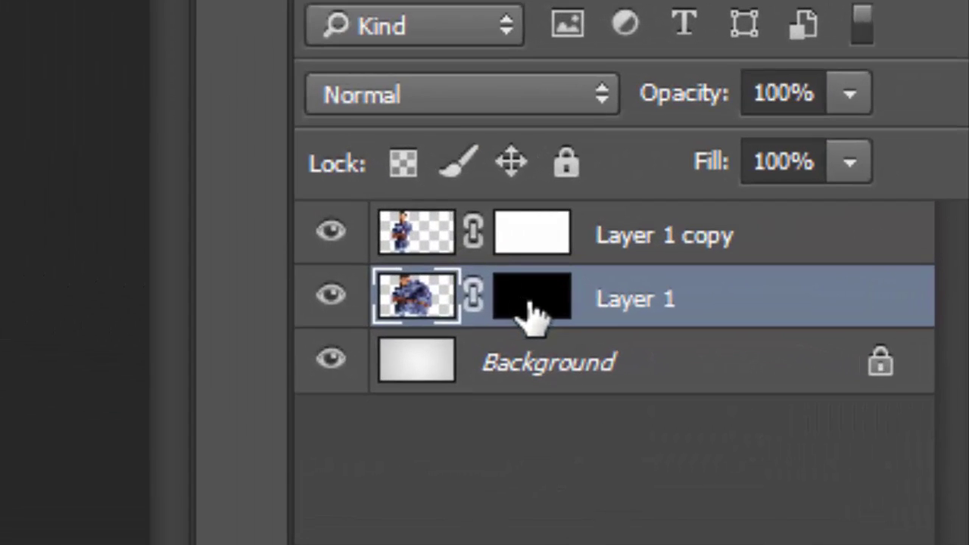
# - Target the Layer 1 copy mask with the Brush tool and load the Explosion_Brushes.abr brush set from Nouveau dossier
pyautogui.click(835, 434)
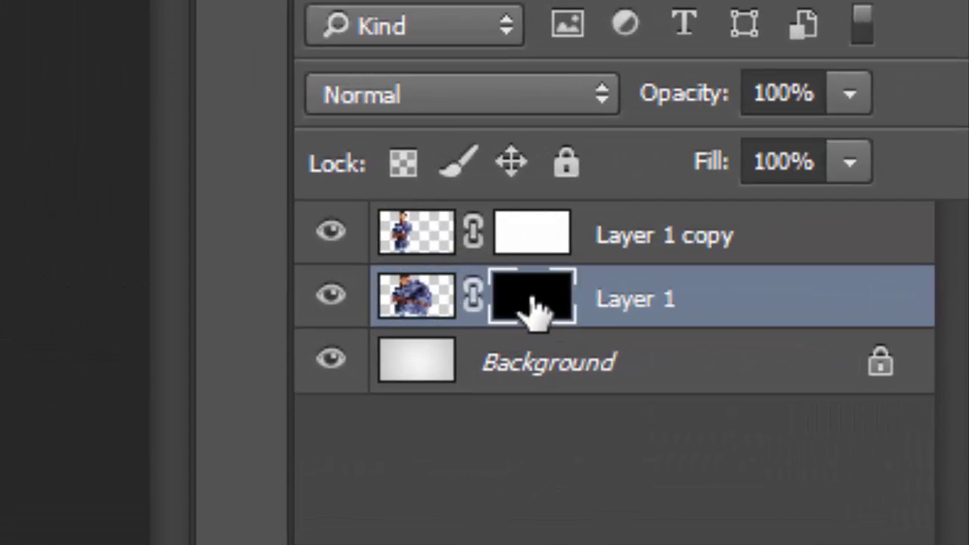
pyautogui.click(533, 249)
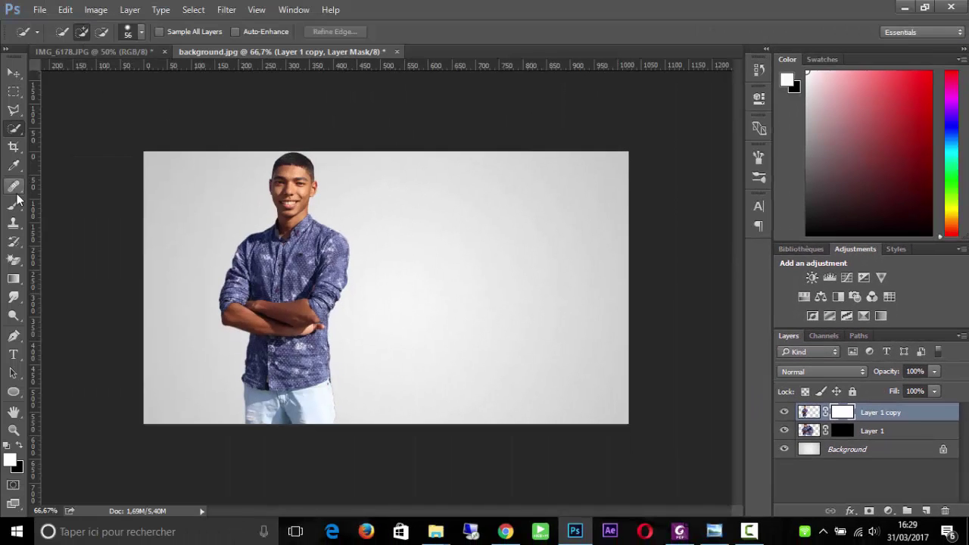
pyautogui.click(15, 205)
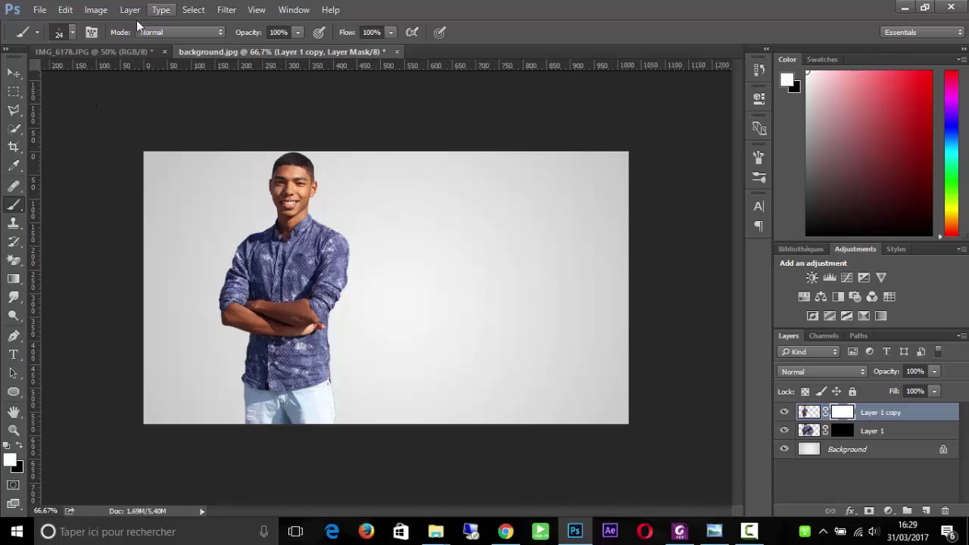
pyautogui.click(73, 33)
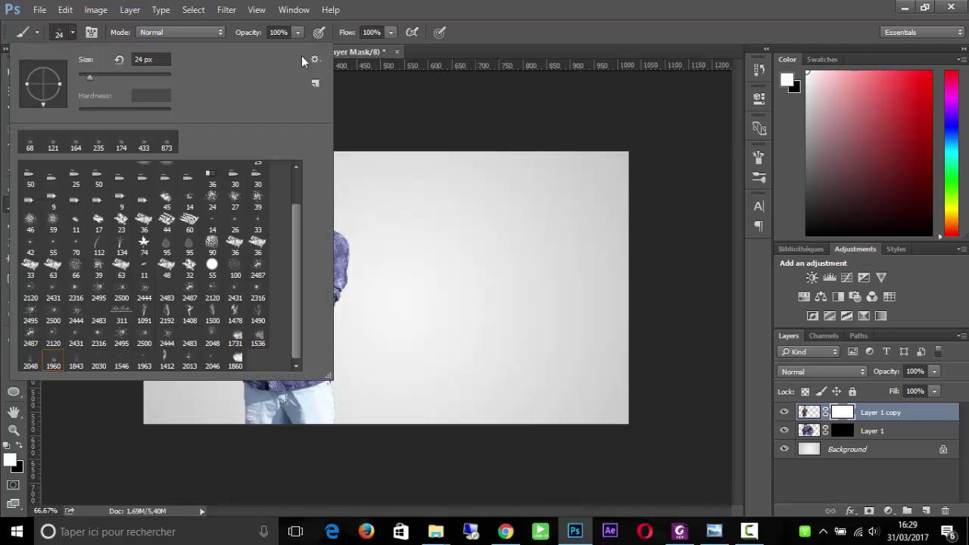
pyautogui.click(315, 61)
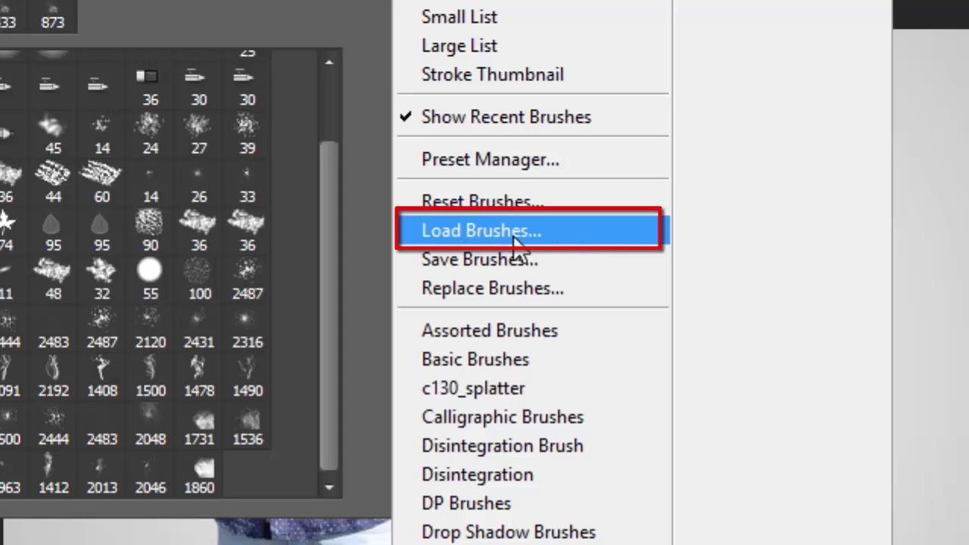
pyautogui.click(525, 233)
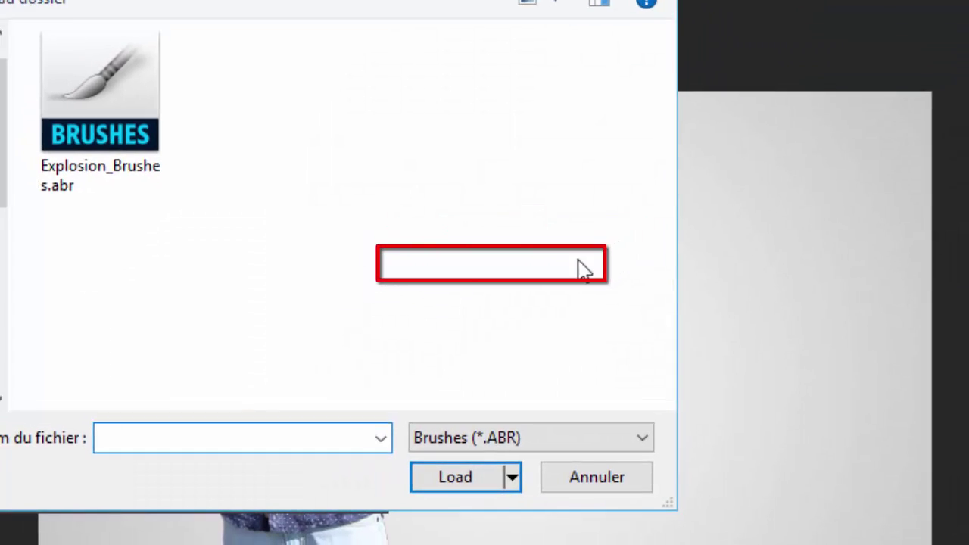
pyautogui.click(132, 189)
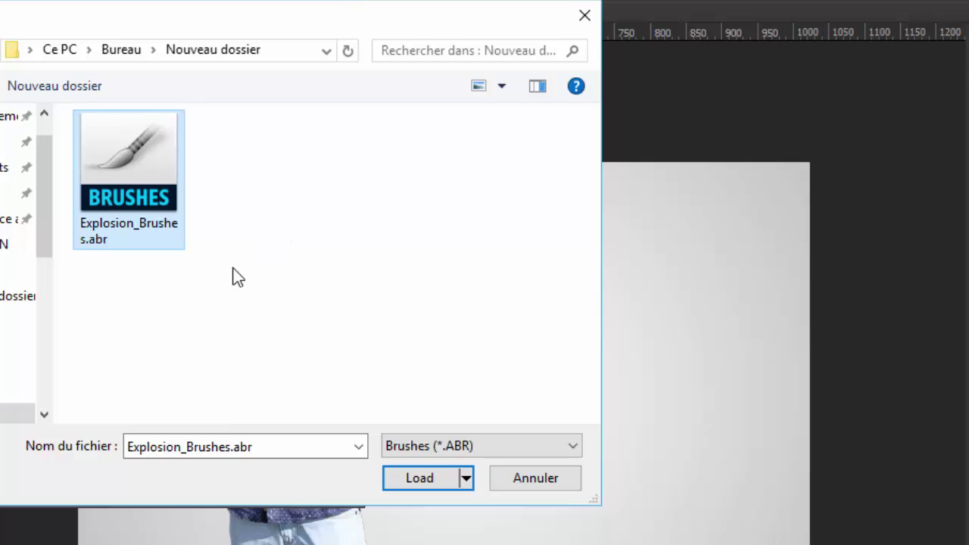
pyautogui.click(419, 477)
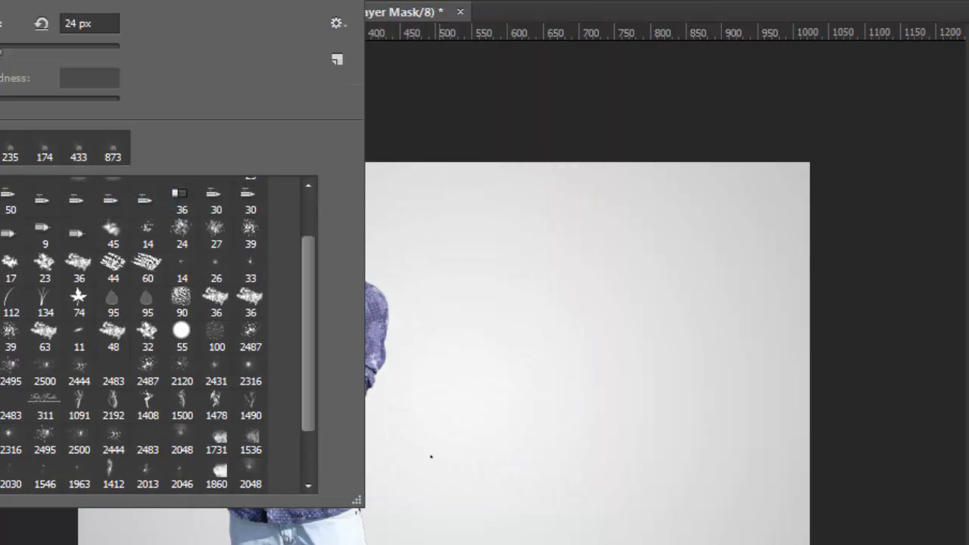
# - Choose the 1536 explosion brush preset, size it to 279 px, and make the Layer 1 copy mask active
pyautogui.moveTo(289, 268); pyautogui.dragTo(288, 315)
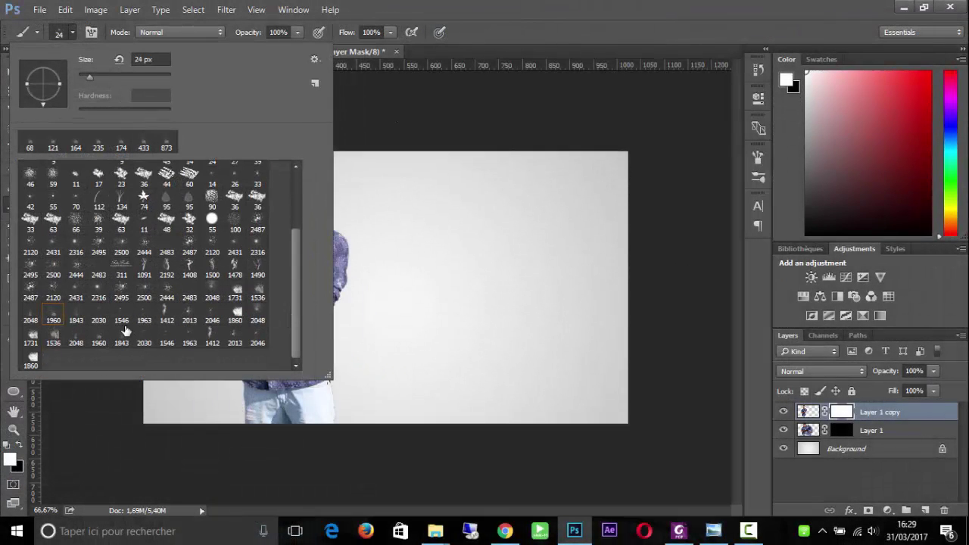
pyautogui.moveTo(293, 296)
pyautogui.mouseDown()
pyautogui.moveTo(297, 288)
pyautogui.moveTo(299, 305)
pyautogui.mouseUp()
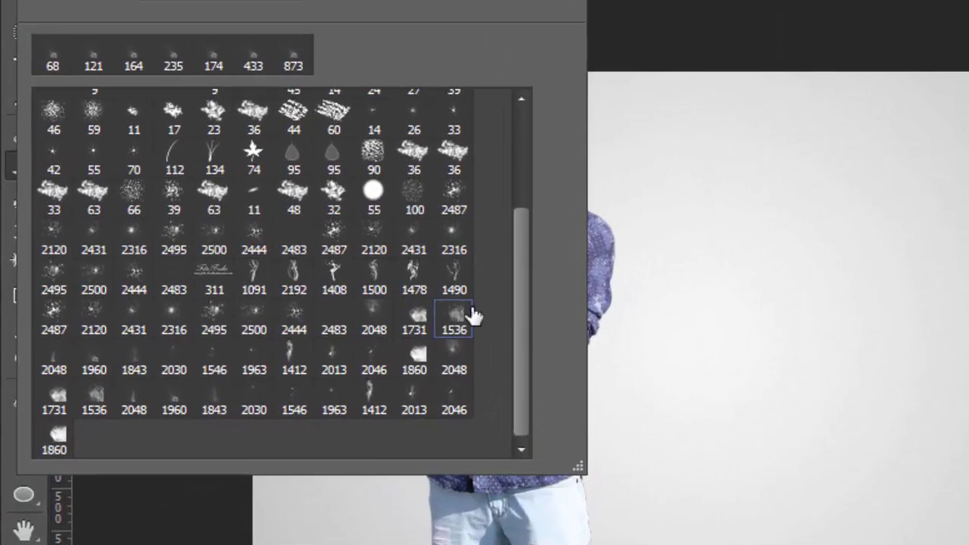
pyautogui.click(260, 293)
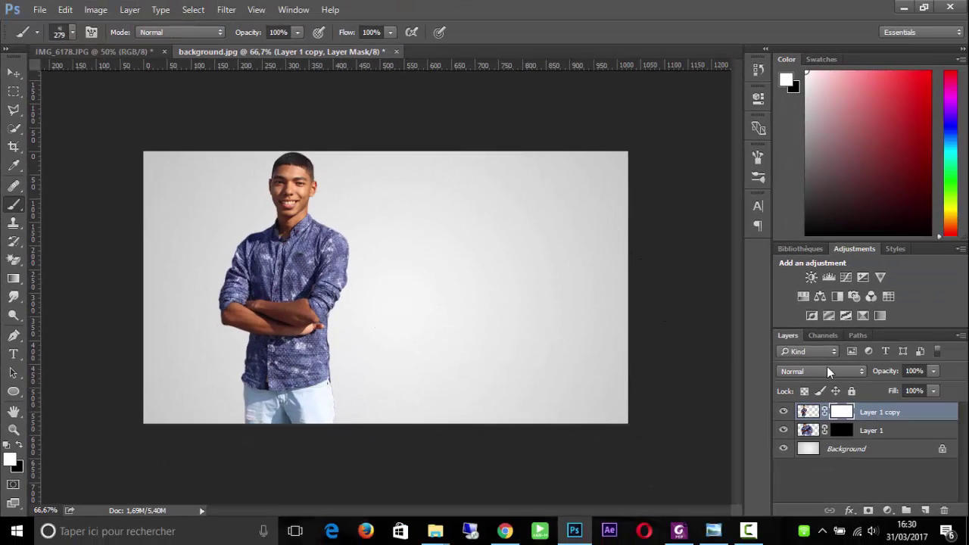
pyautogui.click(810, 413)
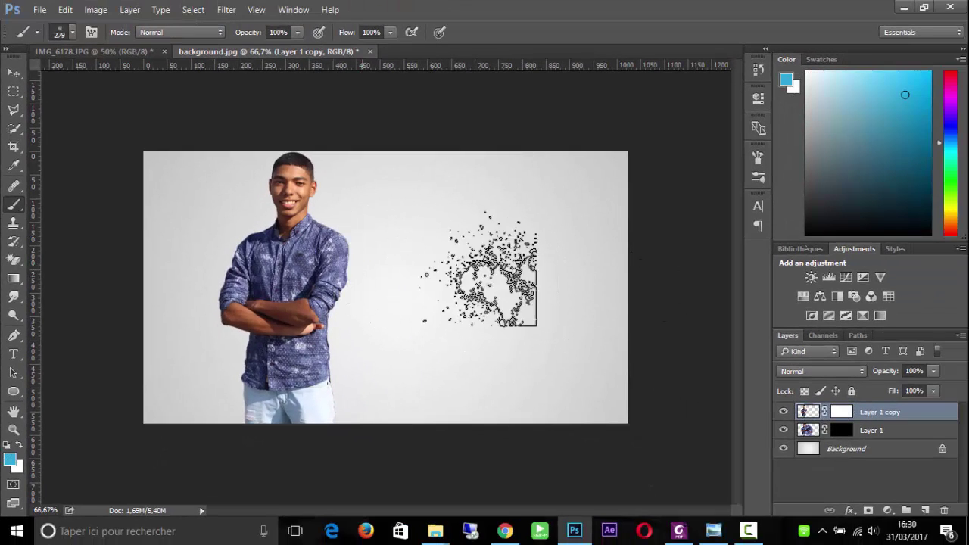
pyautogui.click(846, 412)
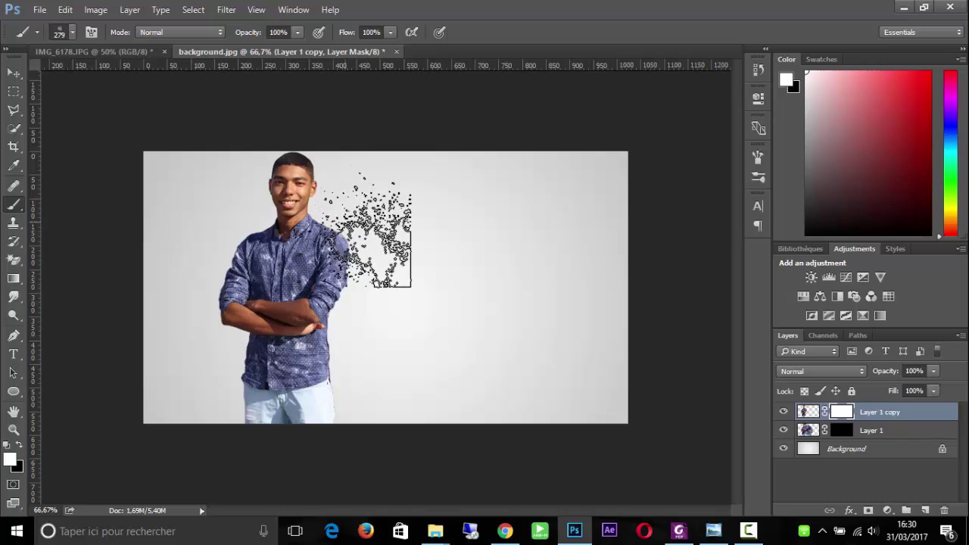
# - Paint black on the Layer 1 copy mask with the splatter brush at 222, 156 and 201 px to erode the man's arm and shirt edge
pyautogui.moveTo(340, 222); pyautogui.dragTo(326, 239)
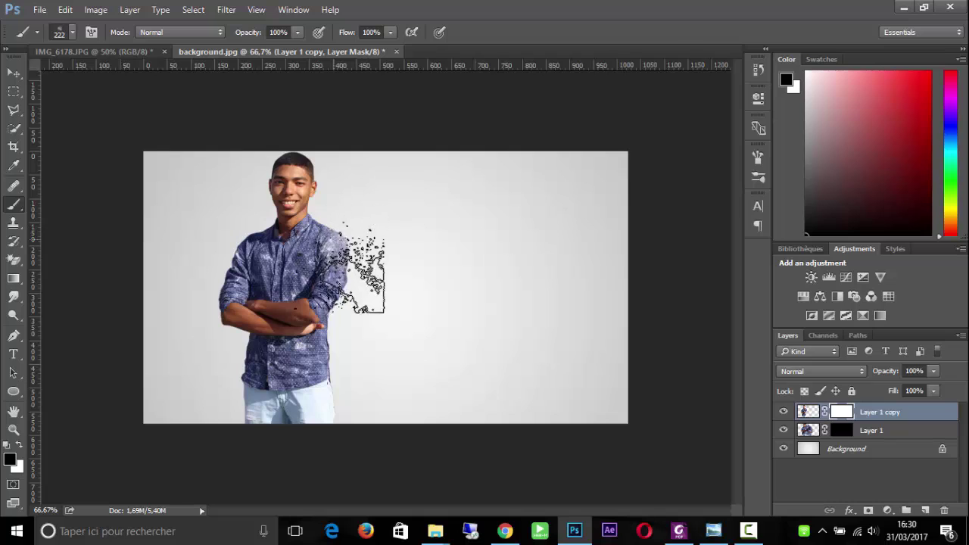
pyautogui.click(331, 319)
pyautogui.moveTo(329, 319); pyautogui.dragTo(313, 320)
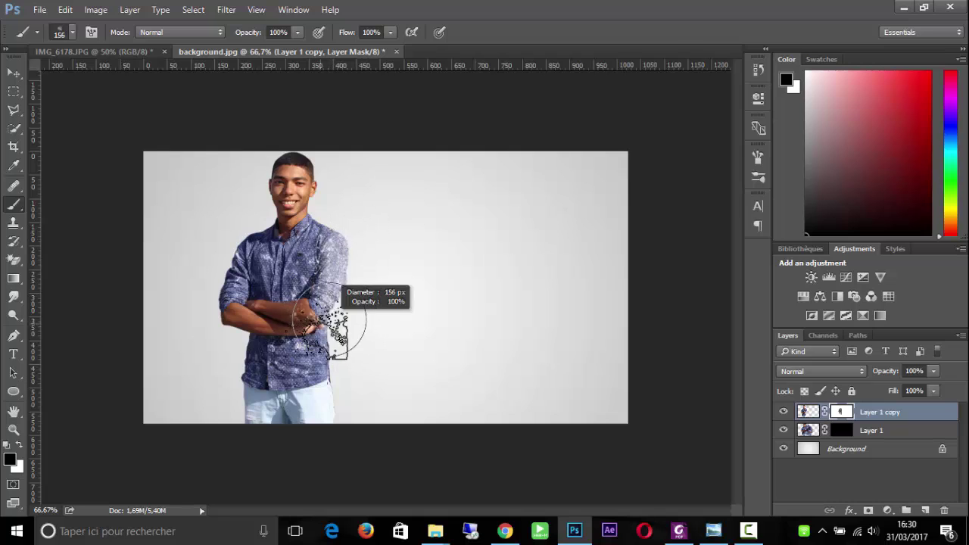
pyautogui.moveTo(350, 230)
pyautogui.mouseDown()
pyautogui.moveTo(333, 327)
pyautogui.moveTo(339, 396)
pyautogui.moveTo(332, 345)
pyautogui.moveTo(355, 224)
pyautogui.moveTo(364, 265)
pyautogui.mouseUp()
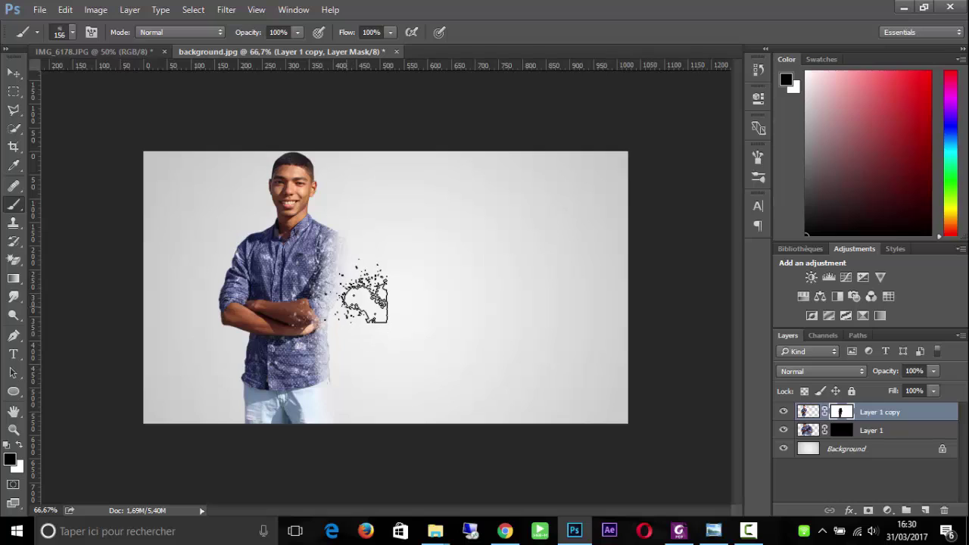
pyautogui.moveTo(355, 305); pyautogui.dragTo(338, 305)
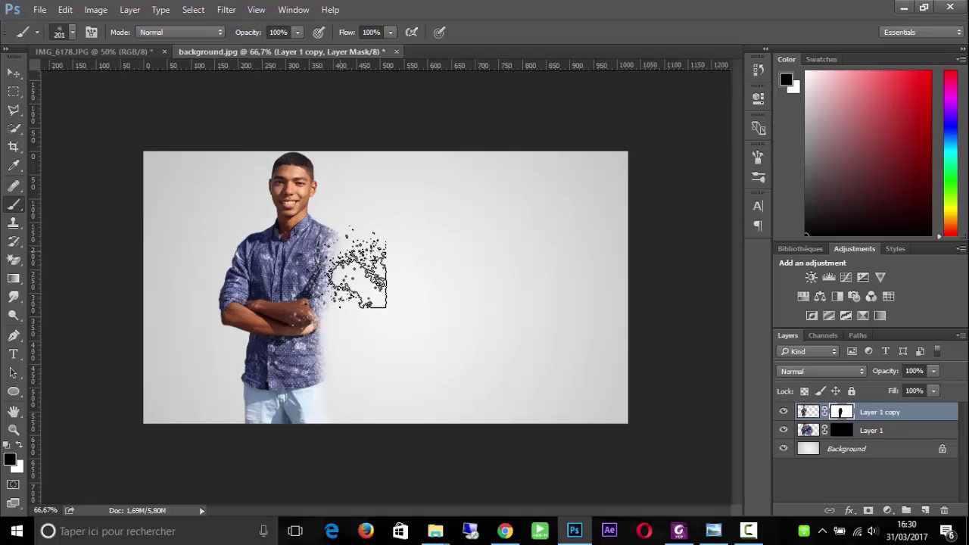
# - Scatter more black splatter over the dissolving arm and side on the Layer 1 copy mask, using brush sizes of 489, 354 and 285 px
pyautogui.moveTo(398, 264); pyautogui.dragTo(469, 264)
pyautogui.click(374, 256)
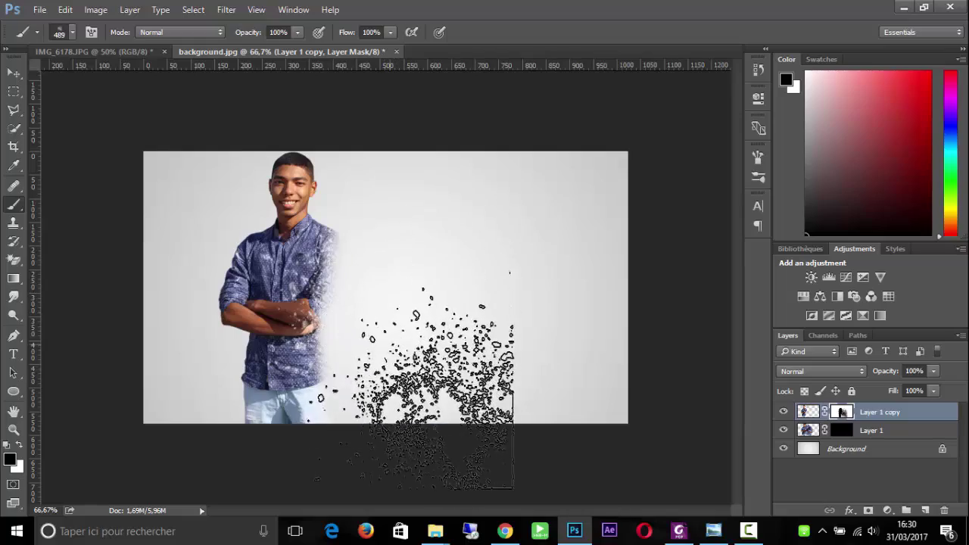
pyautogui.click(398, 371)
pyautogui.click(402, 273)
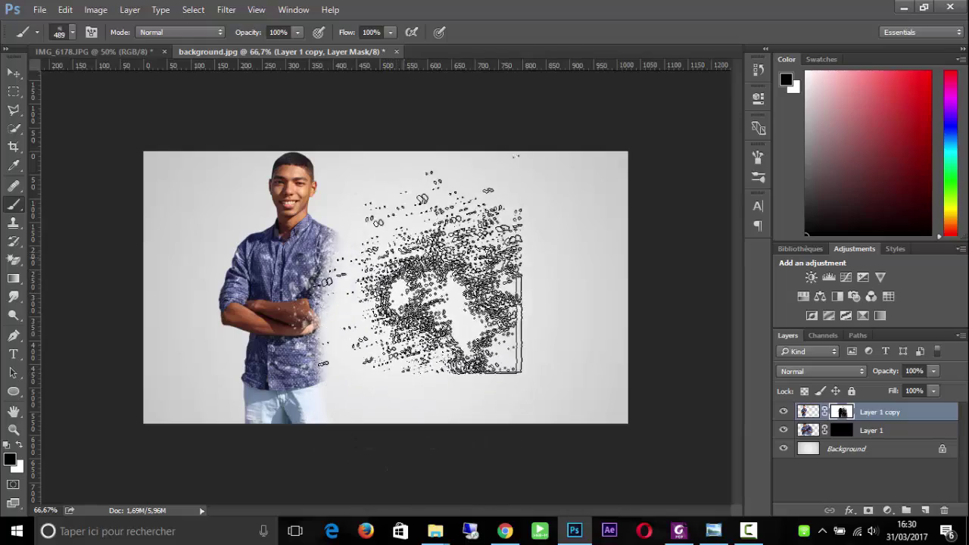
pyautogui.moveTo(395, 256); pyautogui.dragTo(341, 257)
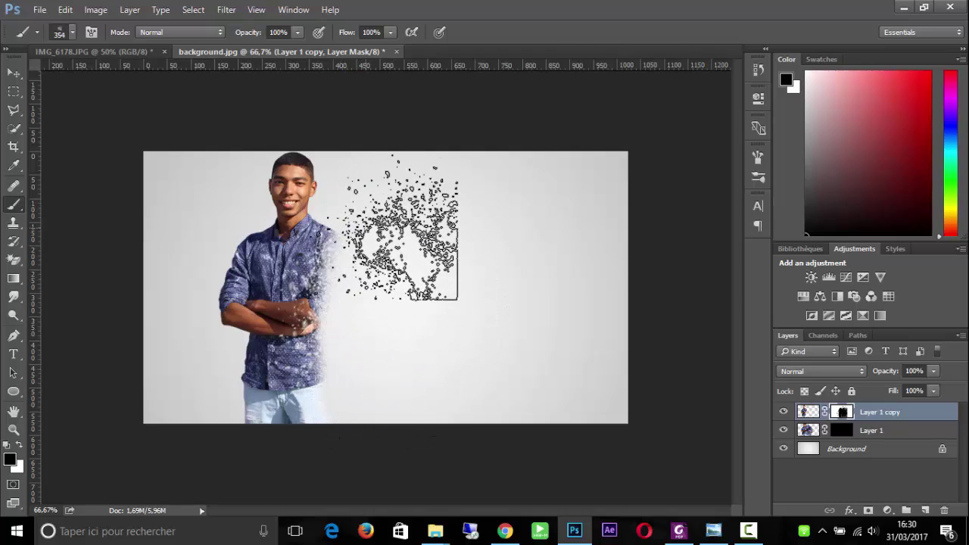
pyautogui.moveTo(384, 210); pyautogui.dragTo(369, 213)
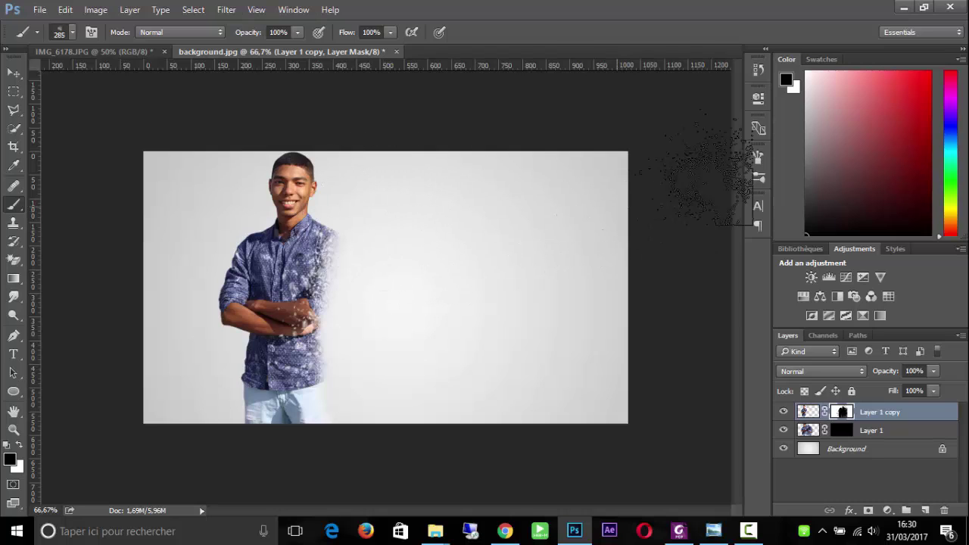
# - Rotate the splatter brush tip to 77°, reduce it to 88 px, and erode the man's shoulder edge on the Layer 1 copy mask
pyautogui.click(758, 157)
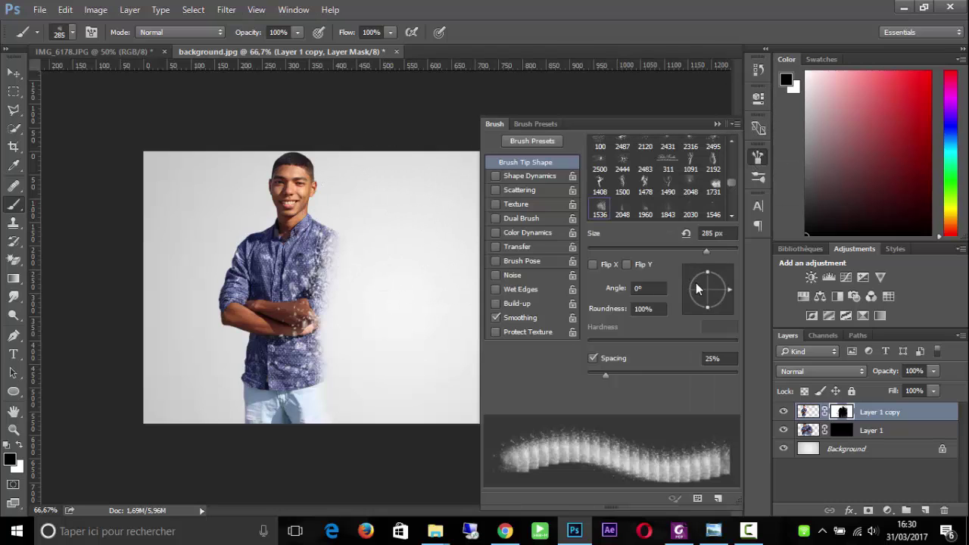
pyautogui.moveTo(701, 279); pyautogui.dragTo(709, 273)
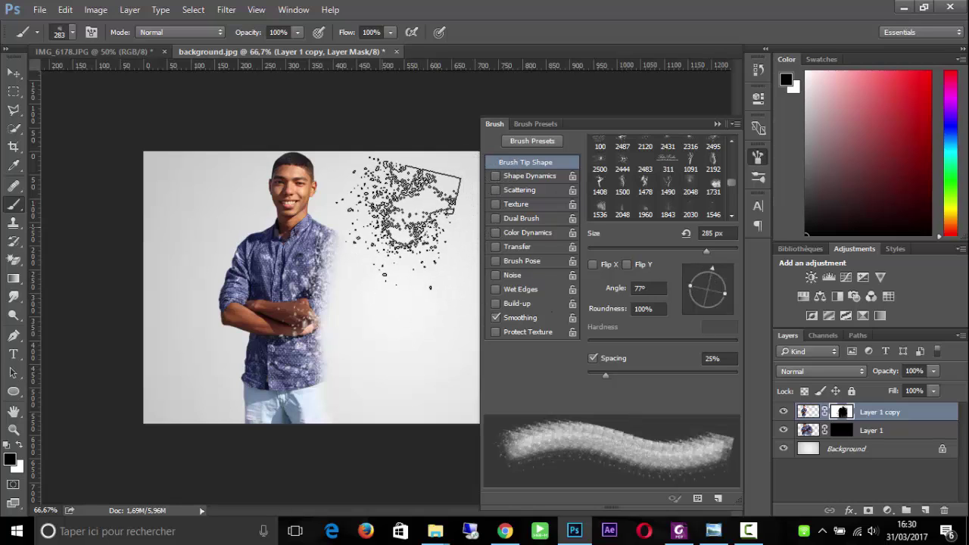
pyautogui.moveTo(373, 230); pyautogui.dragTo(328, 227)
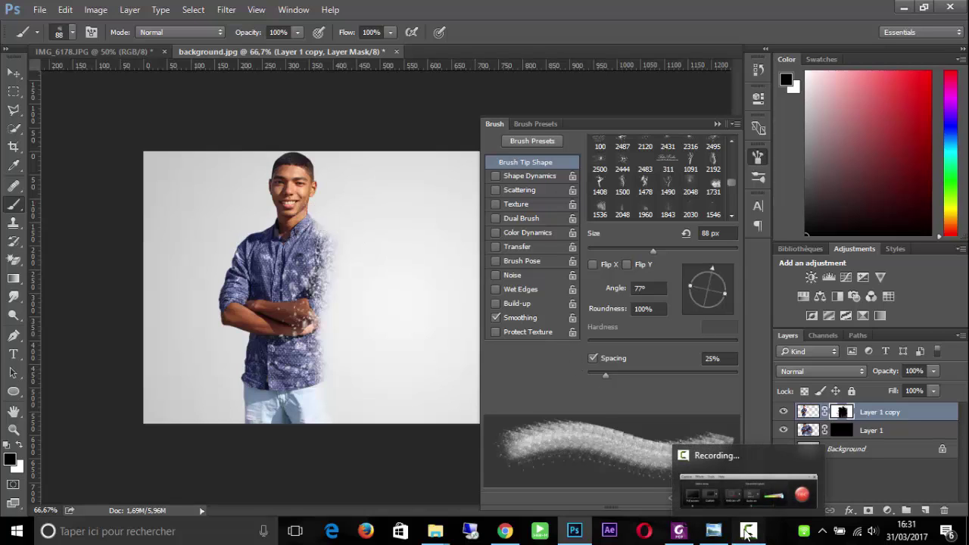
pyautogui.click(746, 532)
pyautogui.click(747, 533)
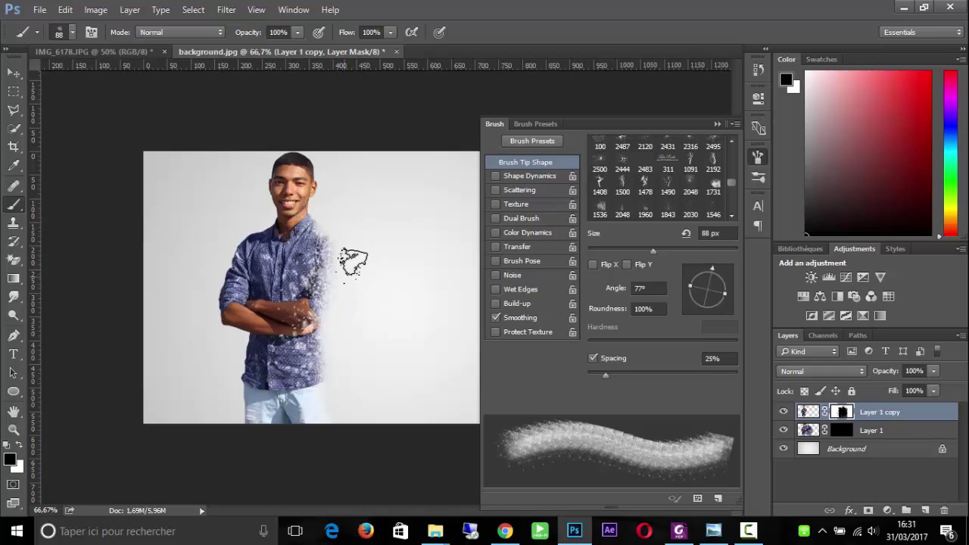
pyautogui.click(717, 124)
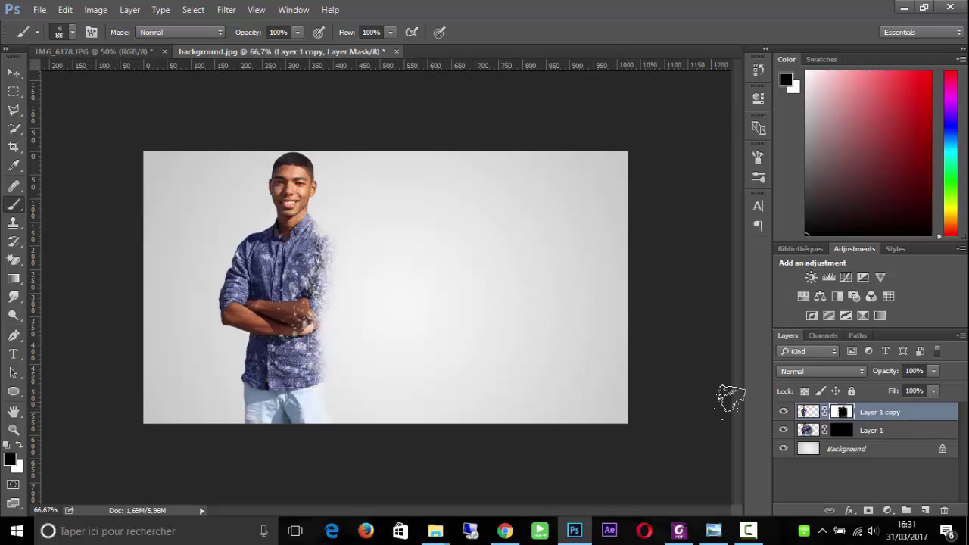
# - Target the Layer 1 mask with white, rotate the splatter tip to 180°, and try it at 199 px over the dissolving arm, undoing the dab
pyautogui.click(842, 430)
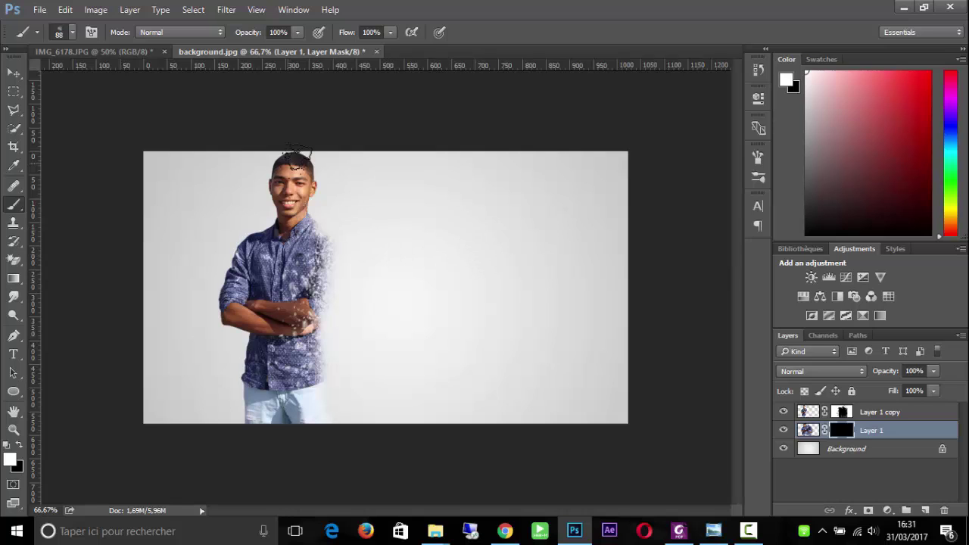
pyautogui.click(758, 157)
pyautogui.moveTo(709, 272)
pyautogui.mouseDown()
pyautogui.moveTo(679, 271)
pyautogui.moveTo(684, 290)
pyautogui.mouseUp()
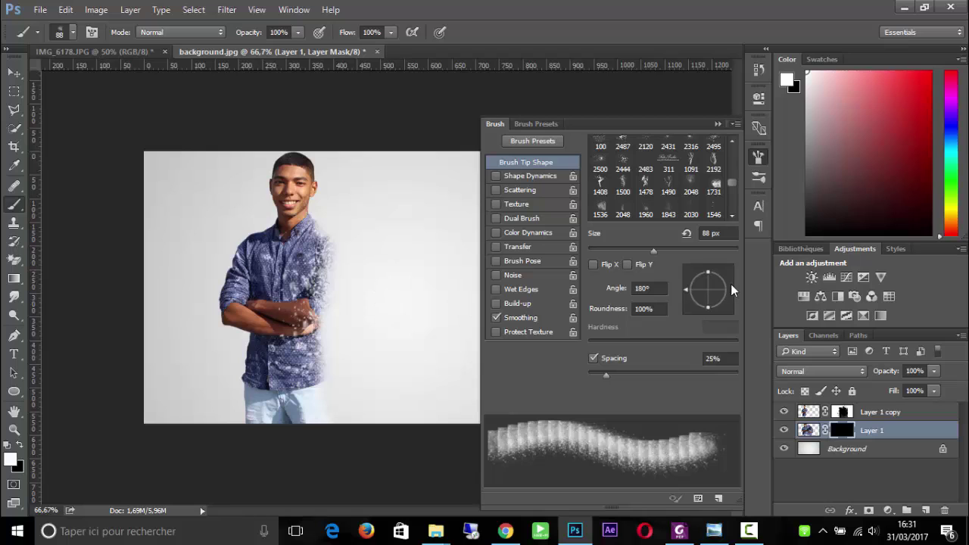
pyautogui.moveTo(398, 272); pyautogui.dragTo(522, 277)
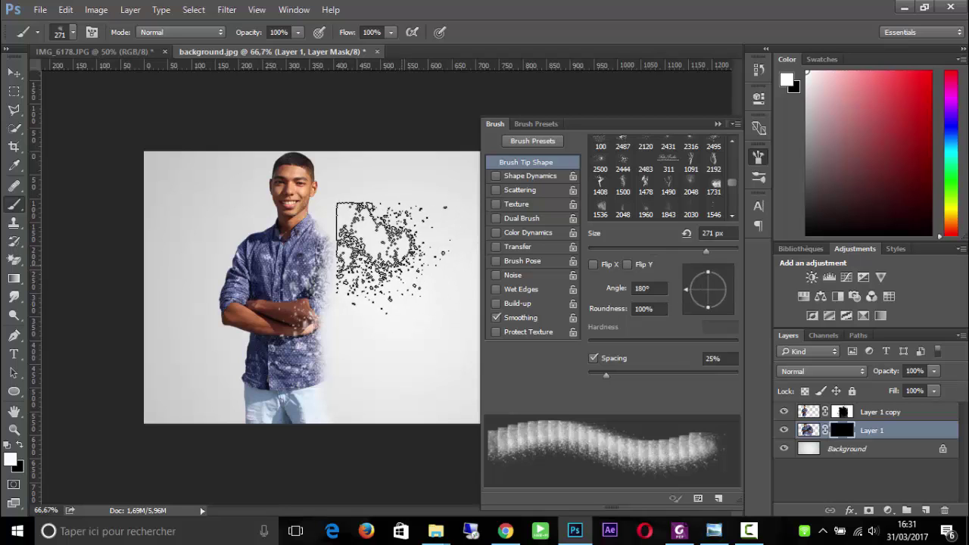
pyautogui.moveTo(432, 288); pyautogui.dragTo(413, 293)
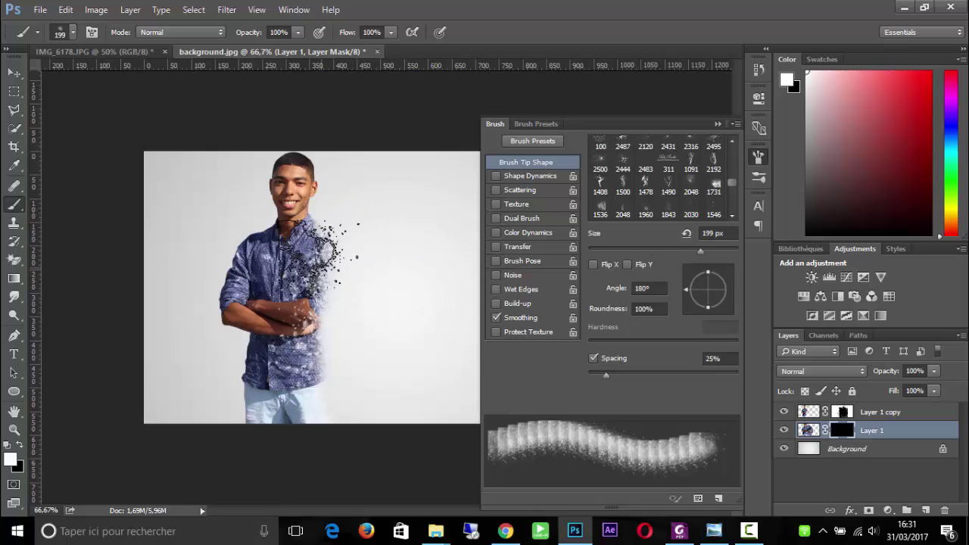
pyautogui.click(338, 261)
pyautogui.hotkey('ctrl', 'z')
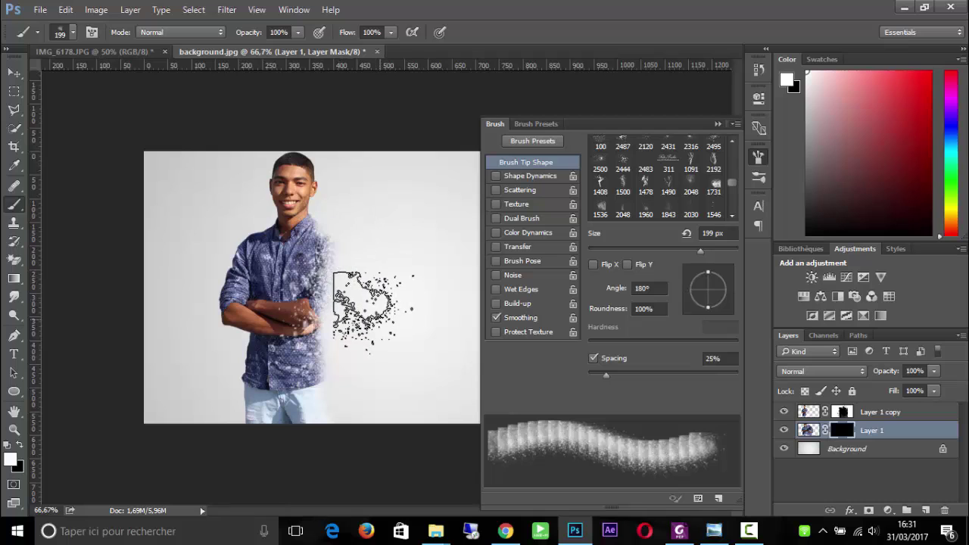
# - Dab white splatter at 250 and 292 px on the Layer 1 mask along the dissolving arm and shirt side
pyautogui.click(719, 124)
pyautogui.moveTo(396, 287); pyautogui.dragTo(409, 288)
pyautogui.click(337, 295)
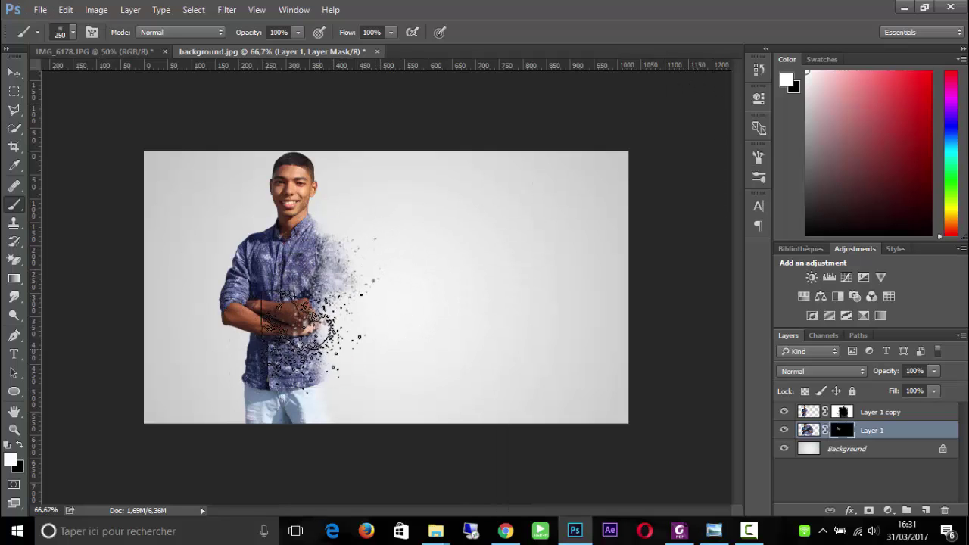
pyautogui.moveTo(329, 354); pyautogui.dragTo(340, 353)
pyautogui.click(334, 351)
pyautogui.click(336, 425)
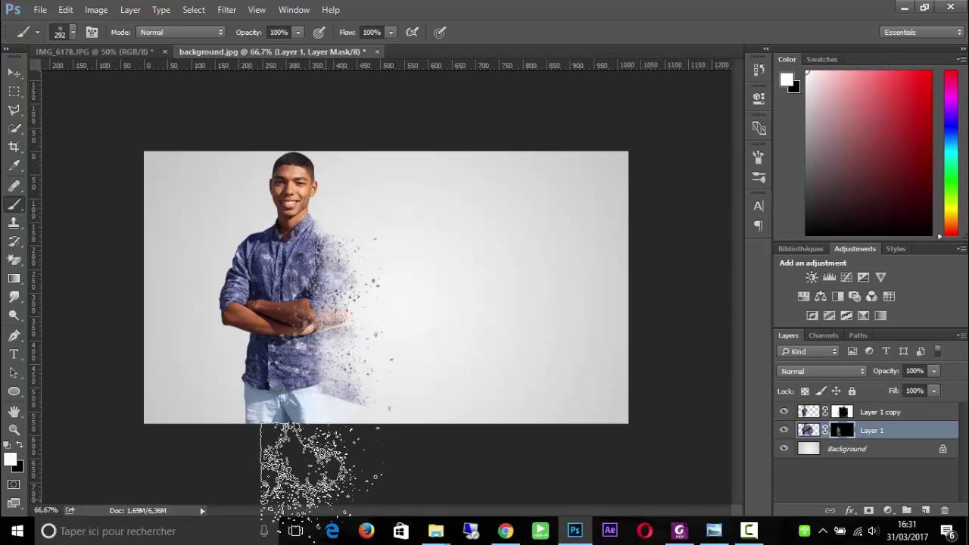
pyautogui.click(382, 349)
pyautogui.hotkey('ctrl', 'z')
pyautogui.moveTo(335, 360); pyautogui.dragTo(319, 360)
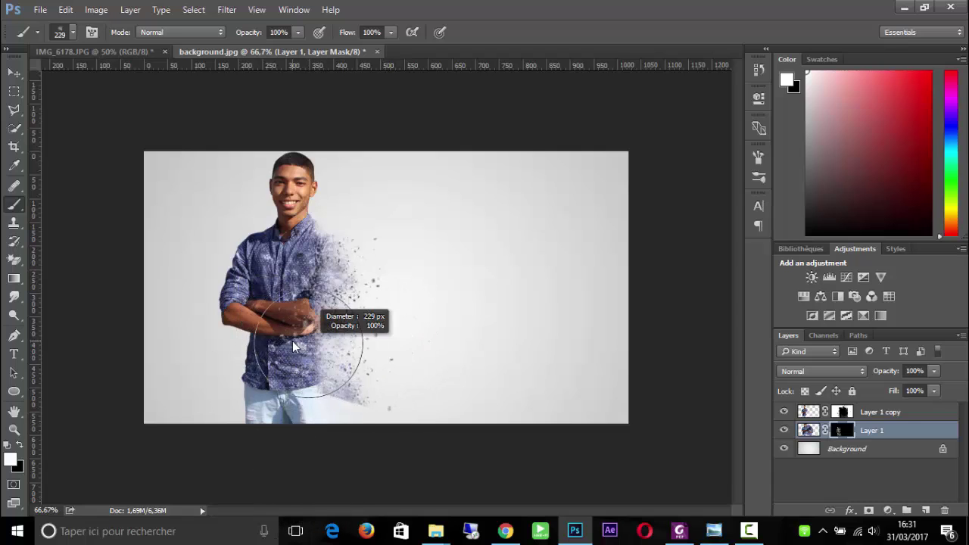
pyautogui.click(361, 270)
pyautogui.hotkey('ctrl', 'z')
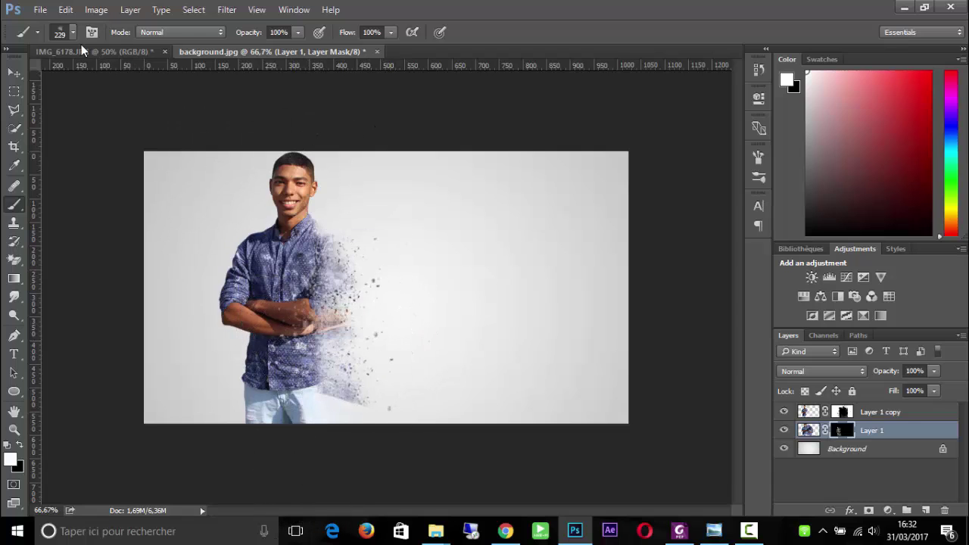
# - Choose the 2048 explosion brush preset, size it to 578 px, and rotate its tip to -90°
pyautogui.click(73, 32)
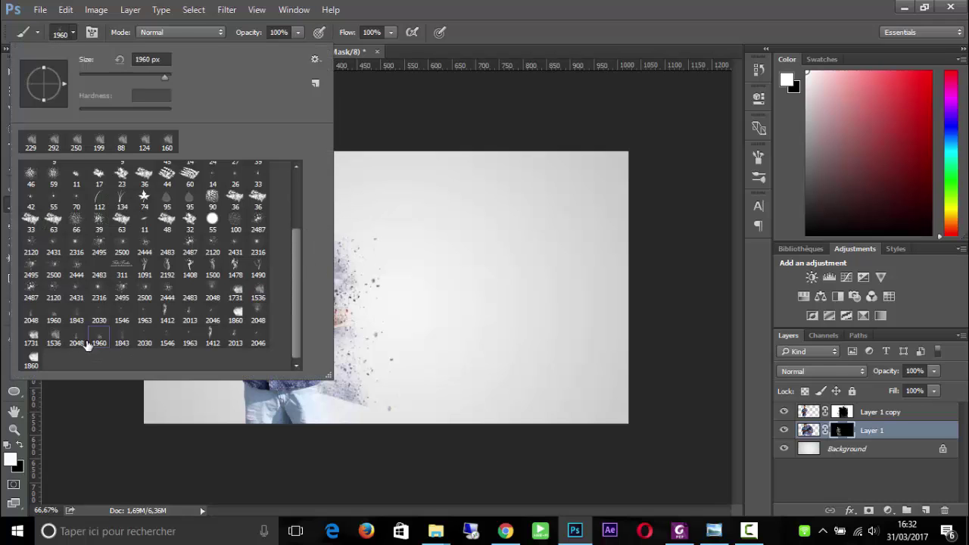
pyautogui.moveTo(477, 289); pyautogui.dragTo(265, 294)
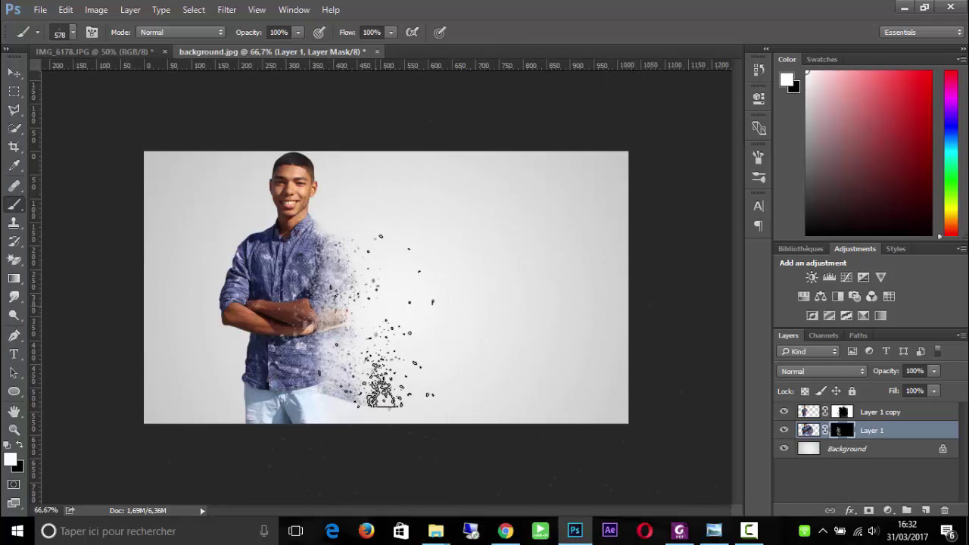
pyautogui.click(757, 157)
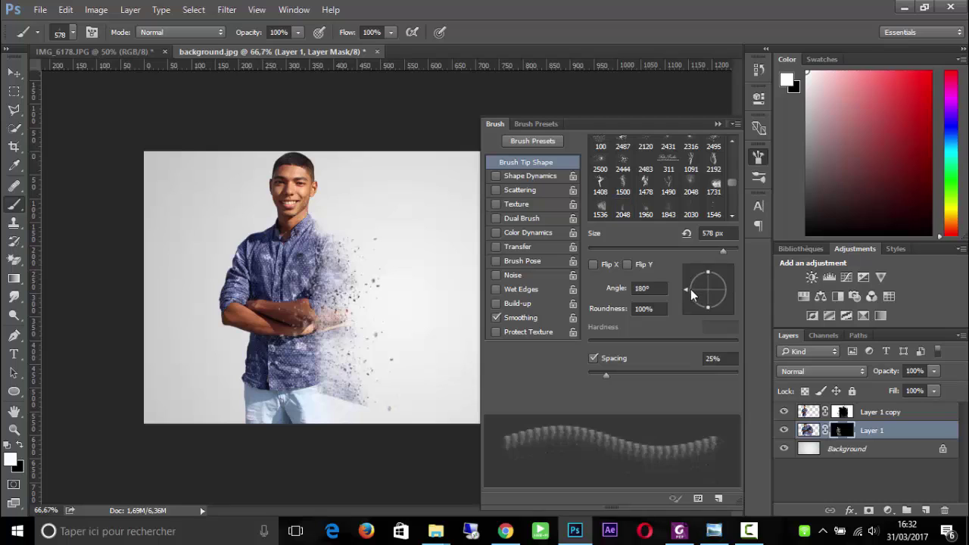
pyautogui.moveTo(709, 312)
pyautogui.mouseDown()
pyautogui.moveTo(707, 305)
pyautogui.moveTo(700, 315)
pyautogui.moveTo(709, 314)
pyautogui.mouseUp()
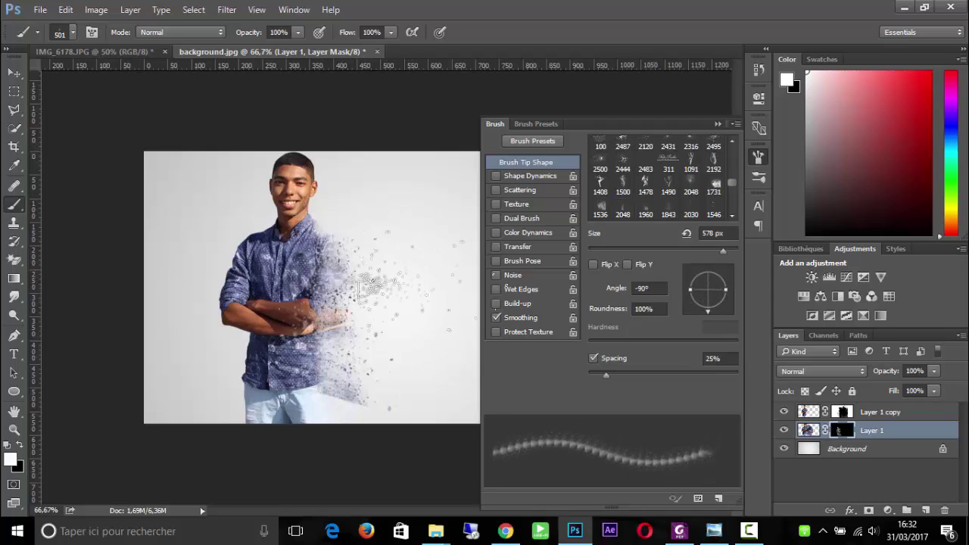
# - Scatter white debris at 630 and 738 px on the Layer 1 mask outward from the chest and forearm, undoing the misplaced dabs
pyautogui.click(716, 124)
pyautogui.moveTo(471, 239); pyautogui.dragTo(499, 239)
pyautogui.click(414, 281)
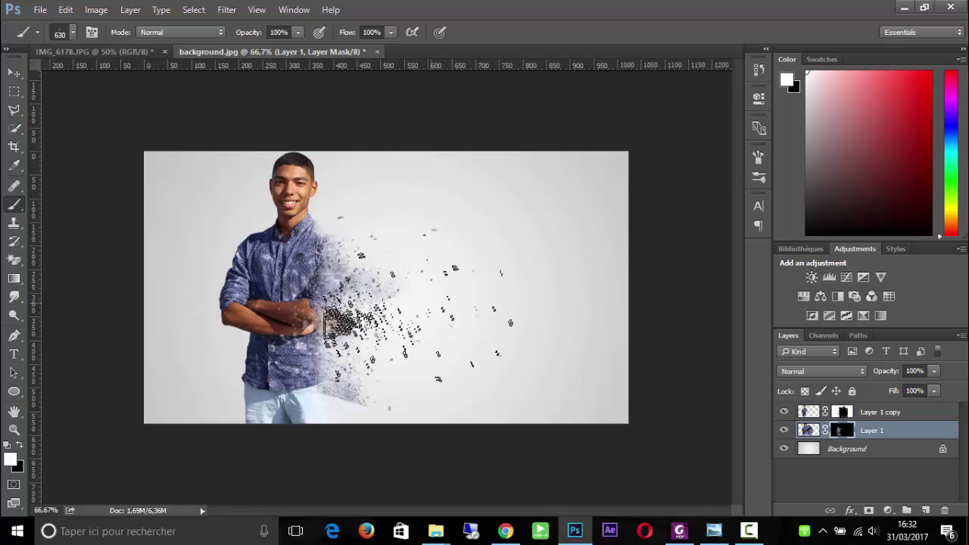
pyautogui.moveTo(438, 335); pyautogui.dragTo(467, 335)
pyautogui.click(428, 340)
pyautogui.click(496, 297)
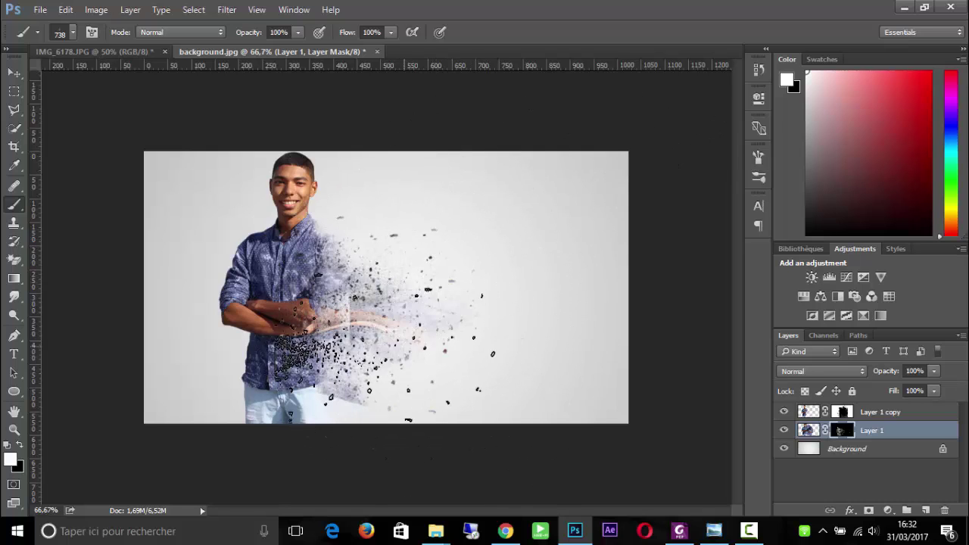
pyautogui.hotkey('ctrl', 'z')
pyautogui.click(437, 331)
pyautogui.hotkey('ctrl', 'z')
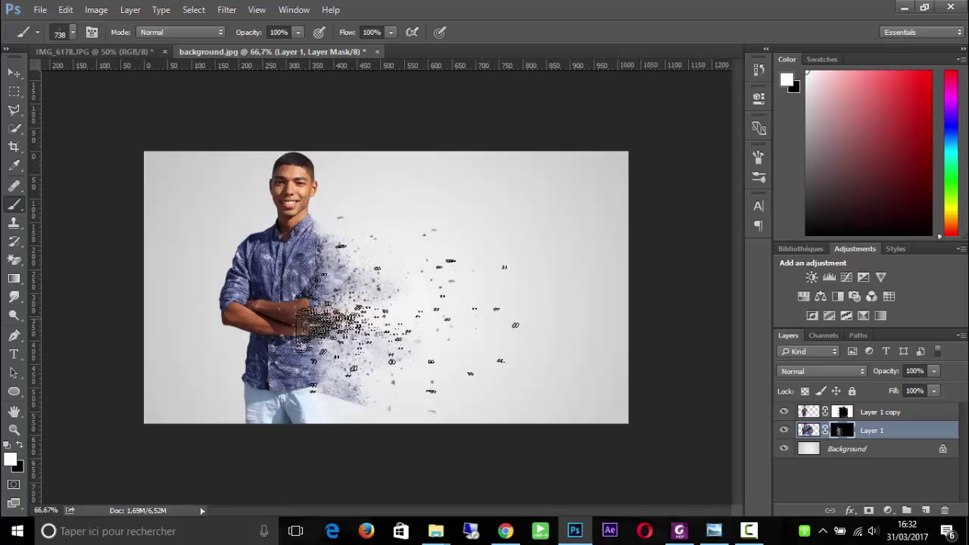
pyautogui.click(413, 305)
pyautogui.click(399, 247)
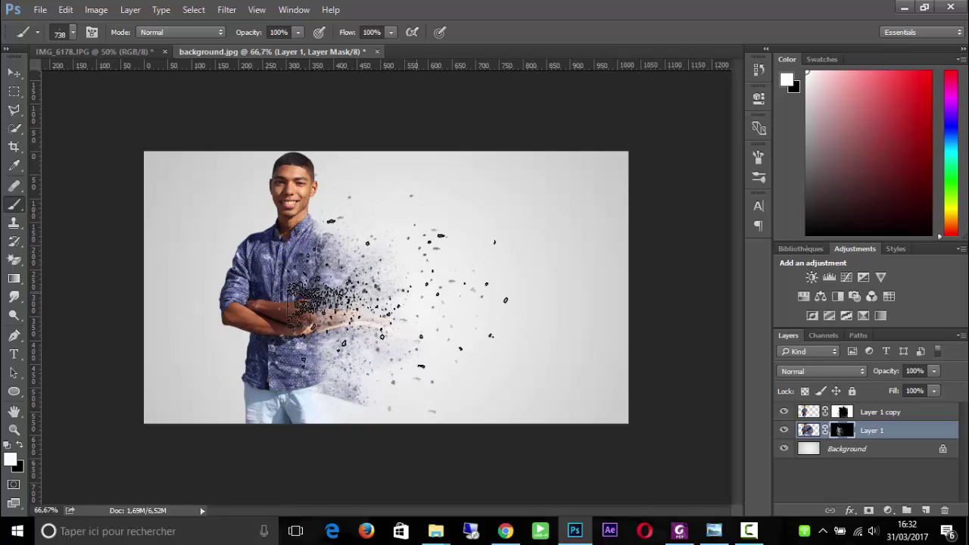
# - Rotate the debris brush tip to -52°, enlarge it to 906 px, and scatter more white debris beside the torso on the Layer 1 mask
pyautogui.click(759, 156)
pyautogui.moveTo(685, 267); pyautogui.dragTo(717, 300)
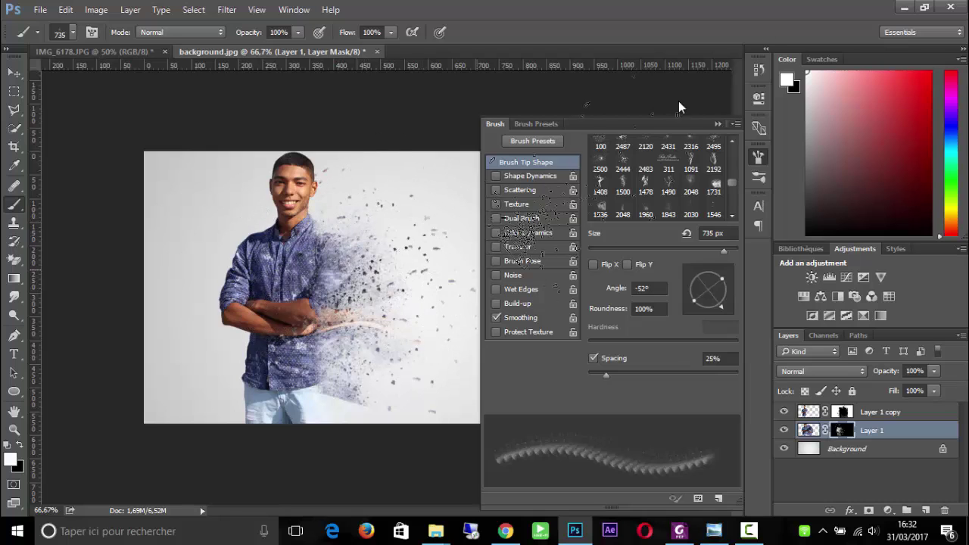
pyautogui.click(717, 123)
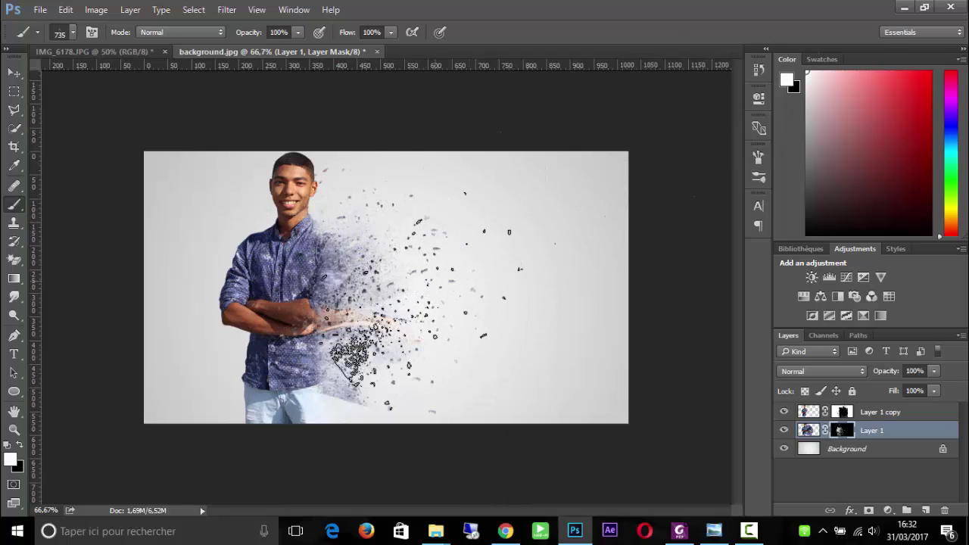
pyautogui.rightClick(418, 349)
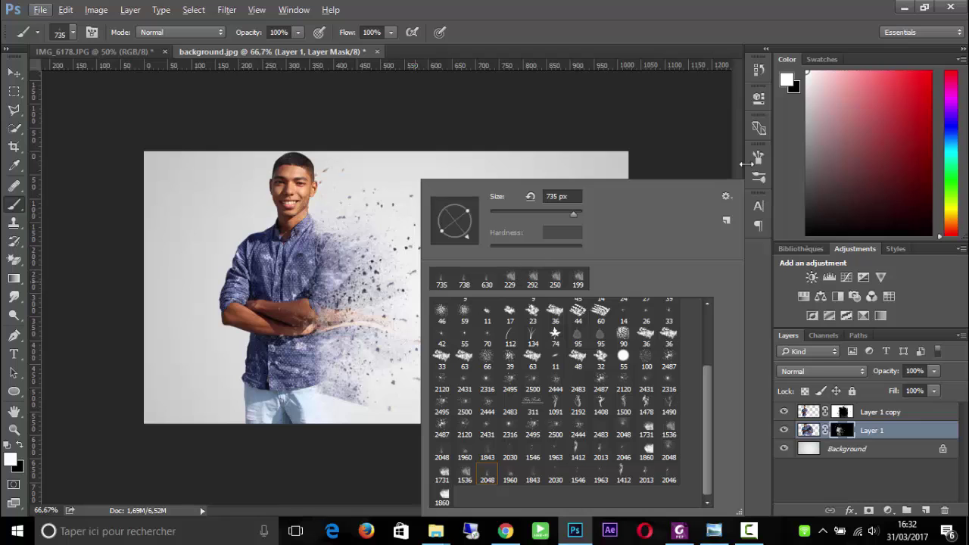
pyautogui.click(846, 430)
pyautogui.moveTo(436, 292); pyautogui.dragTo(477, 291)
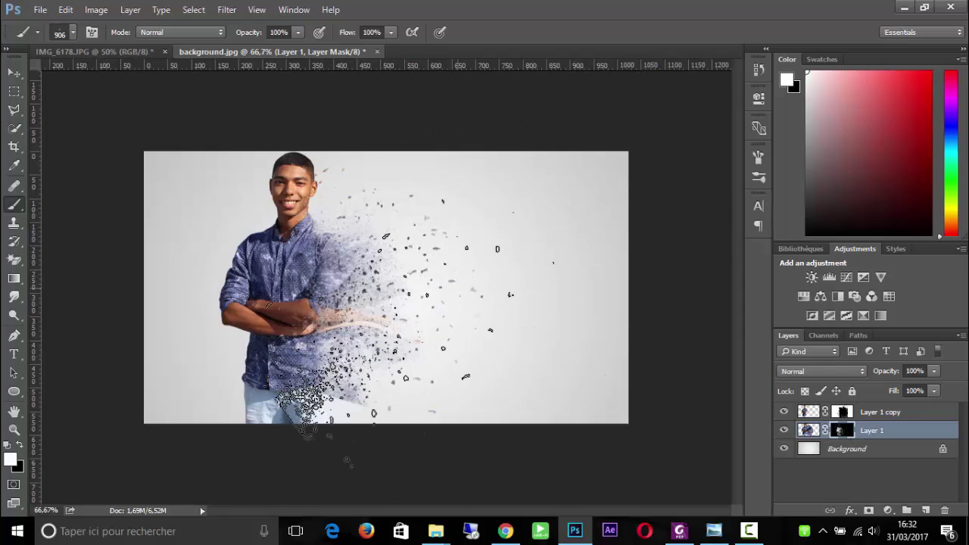
pyautogui.click(474, 248)
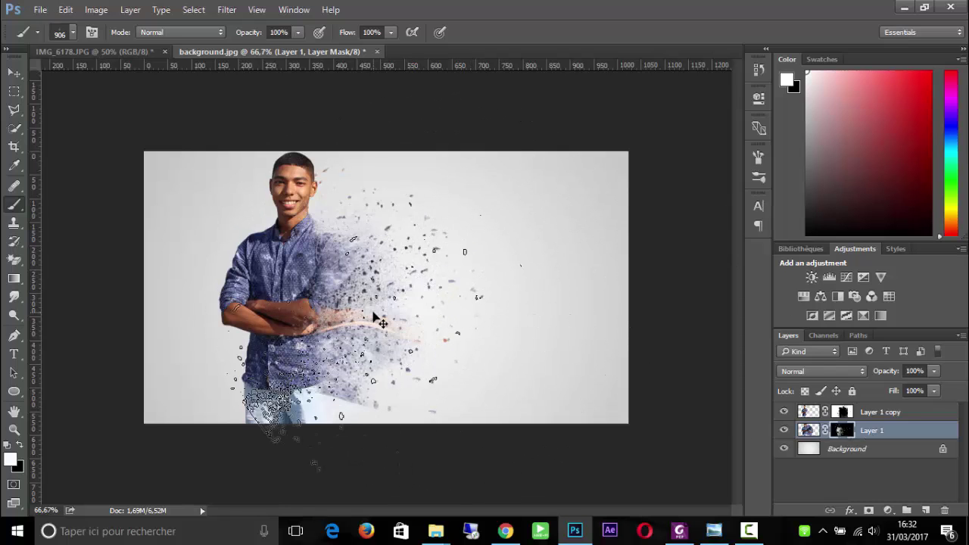
pyautogui.click(459, 292)
pyautogui.click(448, 260)
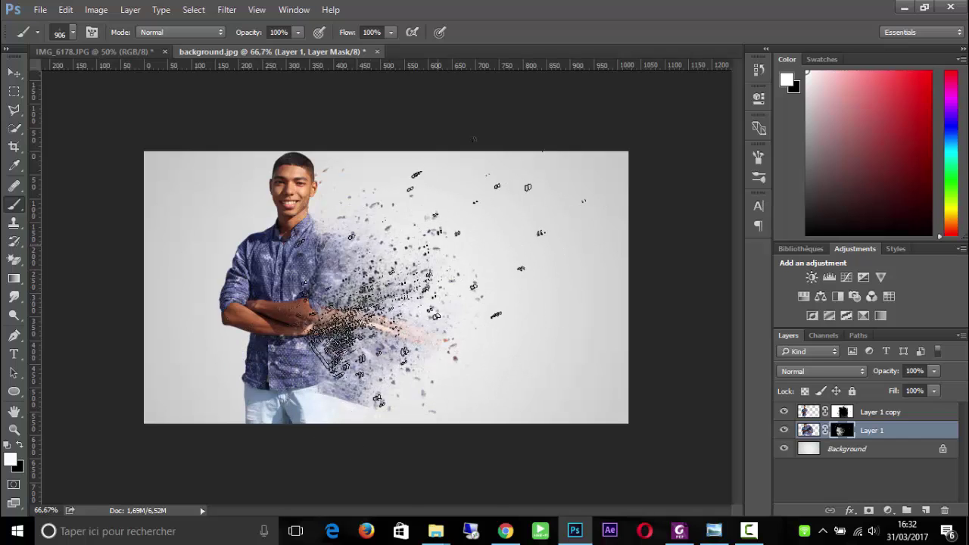
# - Try the debris brush at about 441 px with tip angles of -92°, 96°, -90° and -177°, and undo the test dabs
pyautogui.moveTo(345, 297); pyautogui.dragTo(233, 296)
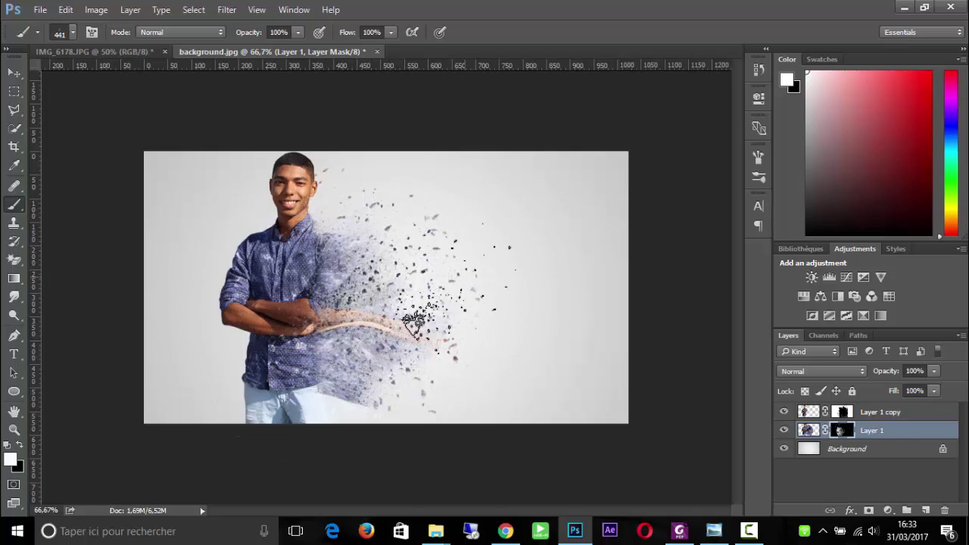
pyautogui.click(758, 157)
pyautogui.moveTo(713, 274); pyautogui.dragTo(707, 309)
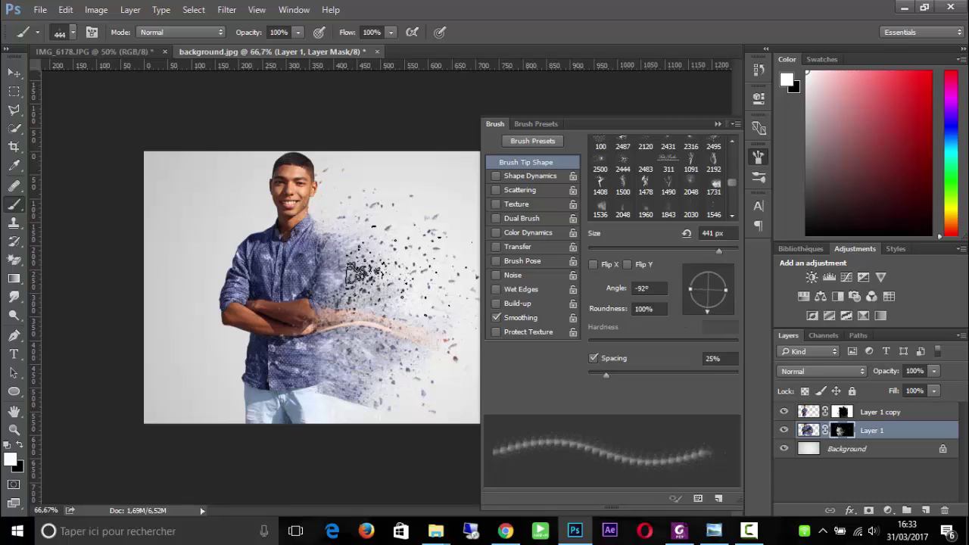
pyautogui.click(707, 277)
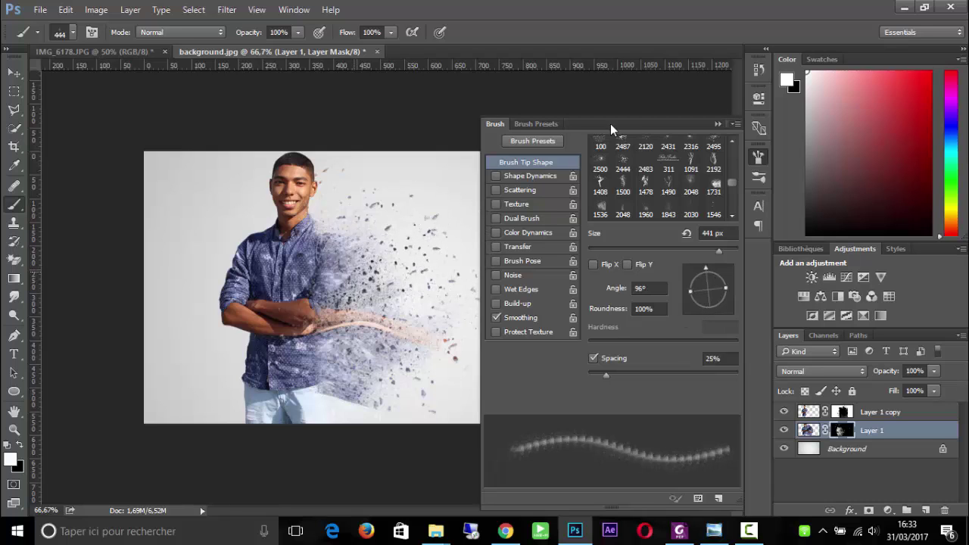
pyautogui.click(708, 309)
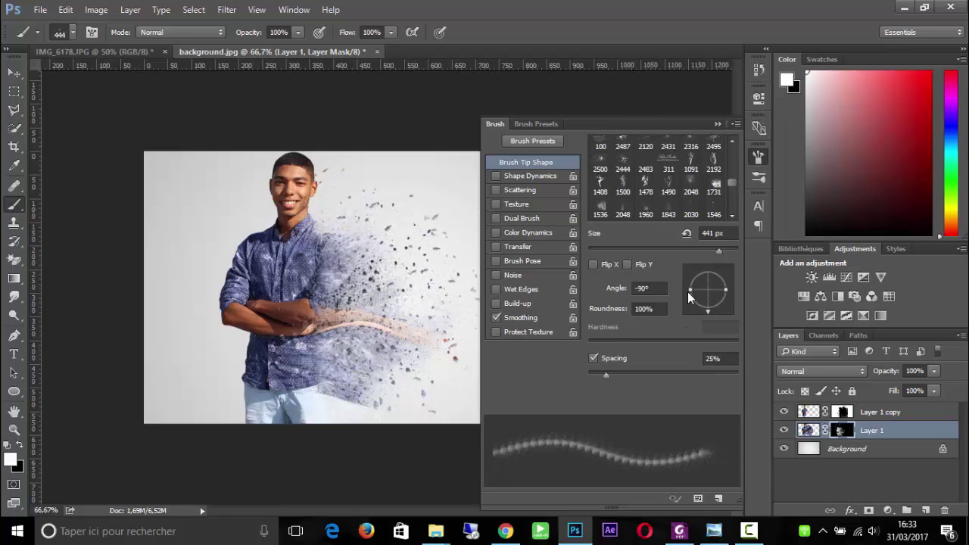
pyautogui.click(688, 291)
pyautogui.click(450, 322)
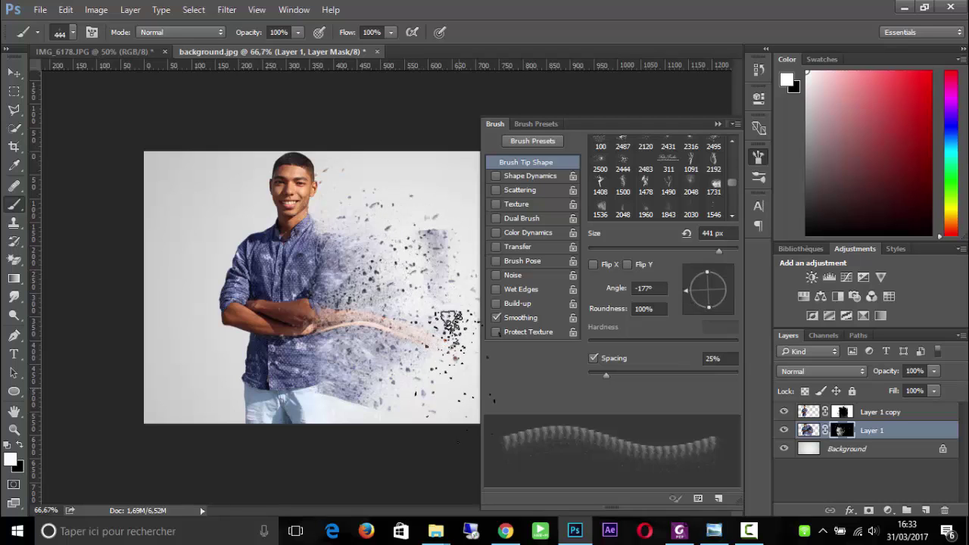
pyautogui.hotkey('ctrl', 'alt', 'z')
pyautogui.hotkey('ctrl', 'alt', 'z')
# - Rotate the debris brush tip to 9° and size it to 552 px for painting the Layer 1 mask
pyautogui.click(722, 287)
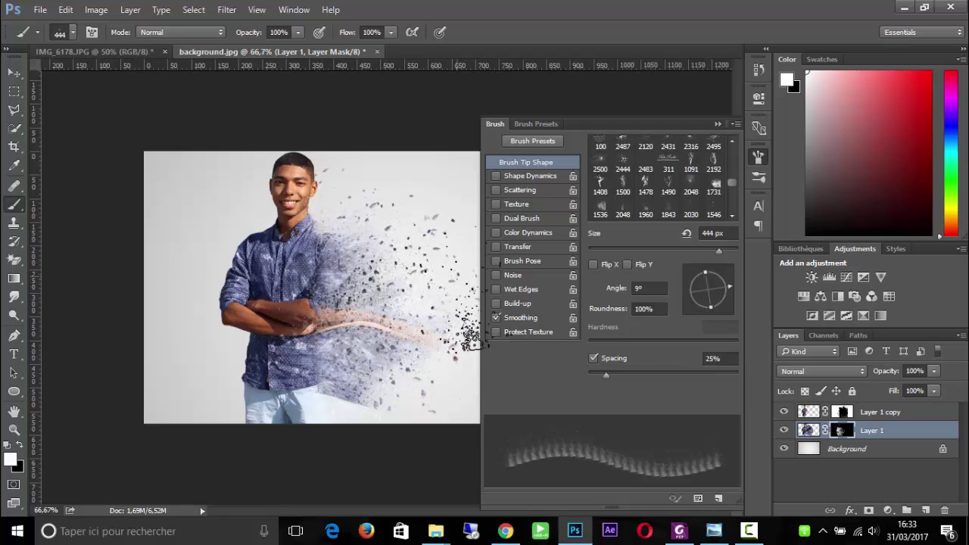
pyautogui.click(713, 123)
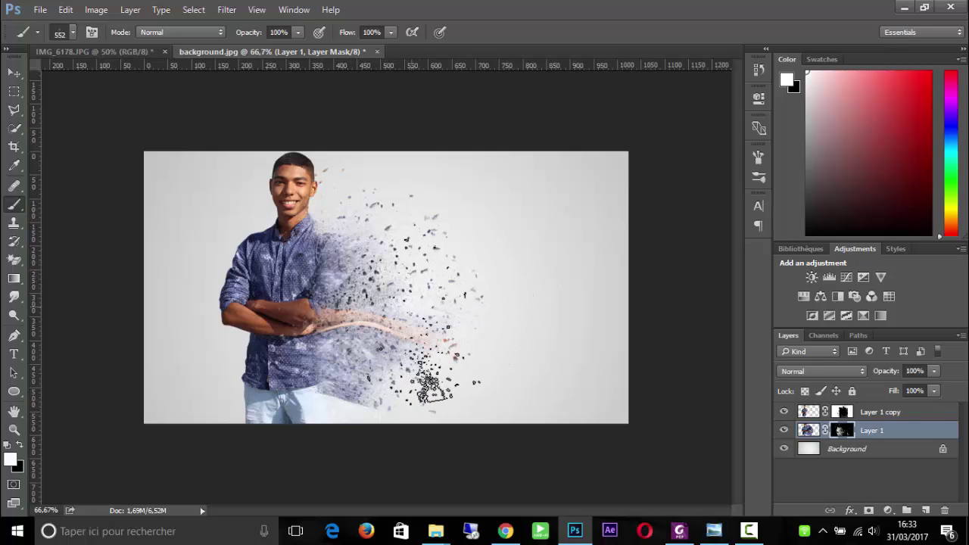
# - Switch the painting colour to black and erode the revealed area beside the hips on the Layer 1 mask, resizing the debris brush to 294 px
pyautogui.moveTo(475, 302); pyautogui.dragTo(492, 302)
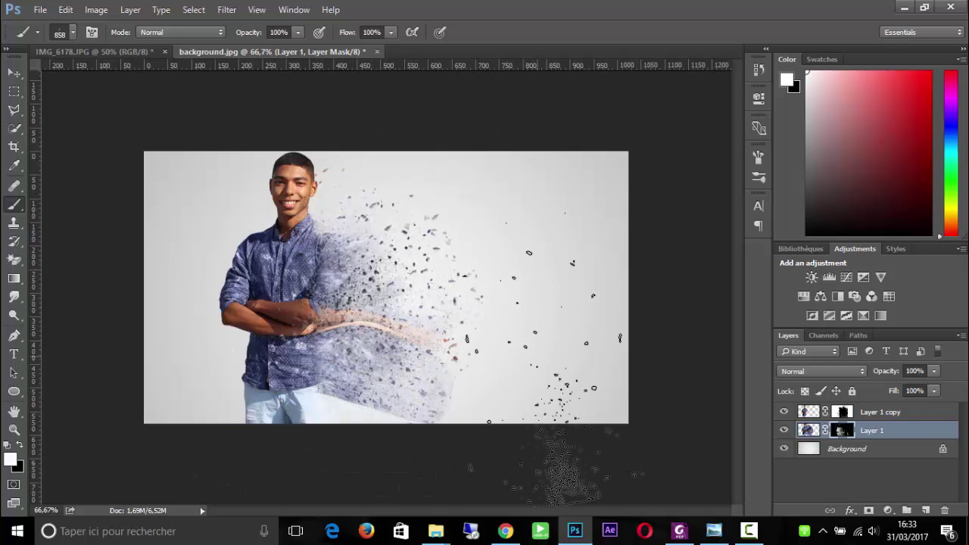
pyautogui.click(20, 446)
pyautogui.moveTo(289, 368)
pyautogui.mouseDown()
pyautogui.moveTo(348, 368)
pyautogui.moveTo(163, 393)
pyautogui.mouseUp()
pyautogui.moveTo(337, 404)
pyautogui.mouseDown()
pyautogui.moveTo(352, 421)
pyautogui.moveTo(333, 403)
pyautogui.moveTo(382, 417)
pyautogui.moveTo(373, 404)
pyautogui.moveTo(334, 408)
pyautogui.moveTo(409, 426)
pyautogui.mouseUp()
pyautogui.moveTo(404, 383)
pyautogui.mouseDown()
pyautogui.moveTo(353, 386)
pyautogui.moveTo(286, 367)
pyautogui.moveTo(295, 367)
pyautogui.mouseUp()
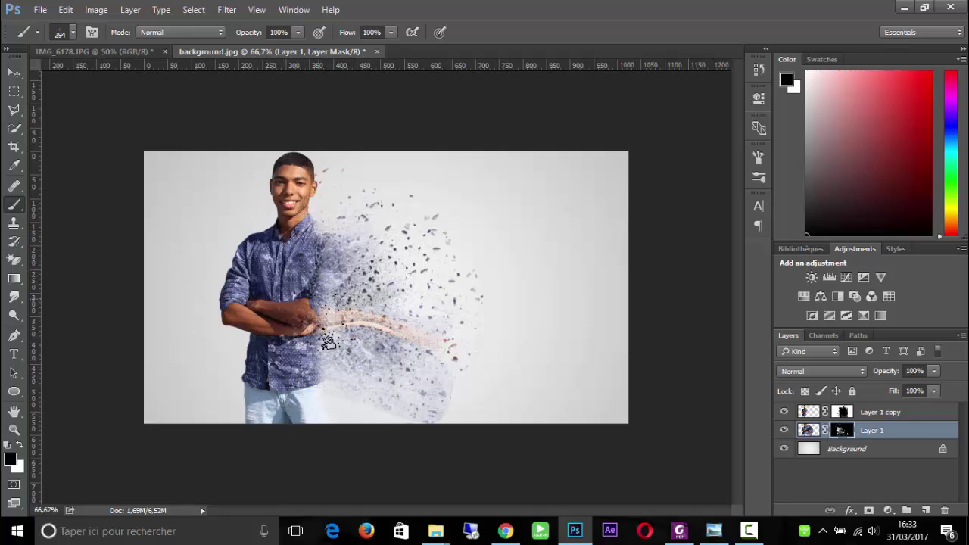
# - Thin the revealed shirt beside the torso and below the forearm with black debris dabs at 306 px on the Layer 1 mask
pyautogui.moveTo(327, 313); pyautogui.dragTo(333, 314)
pyautogui.click(327, 308)
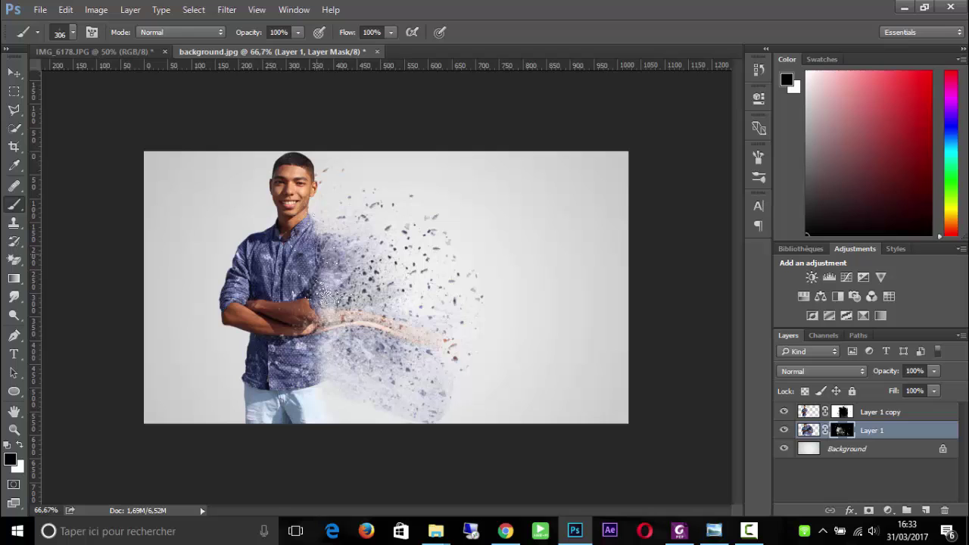
pyautogui.click(330, 280)
pyautogui.click(343, 309)
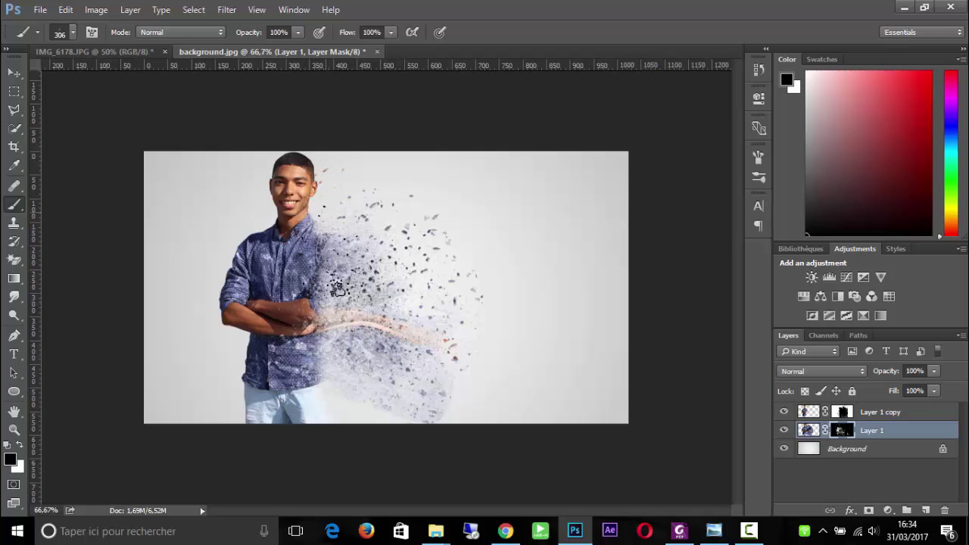
pyautogui.click(333, 244)
pyautogui.click(337, 243)
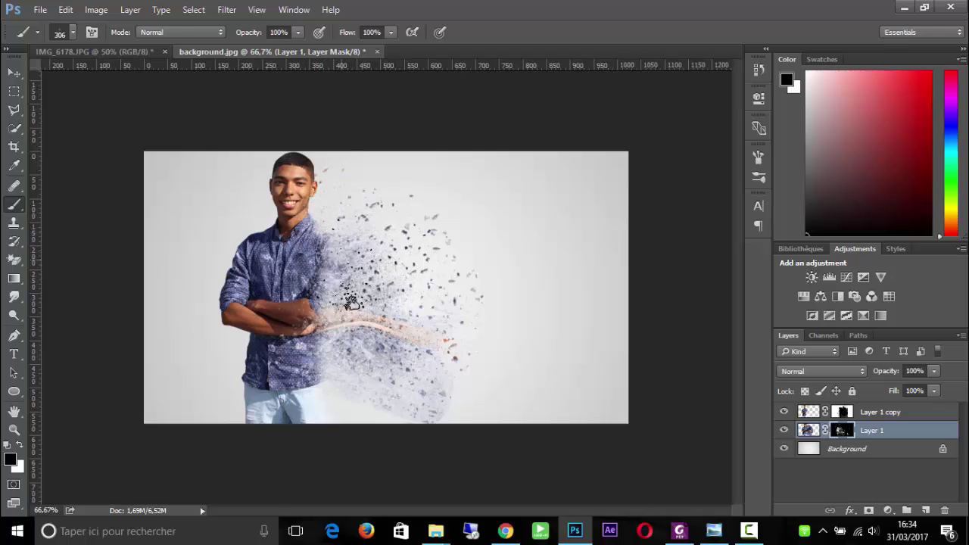
pyautogui.click(343, 250)
pyautogui.click(377, 313)
pyautogui.click(351, 354)
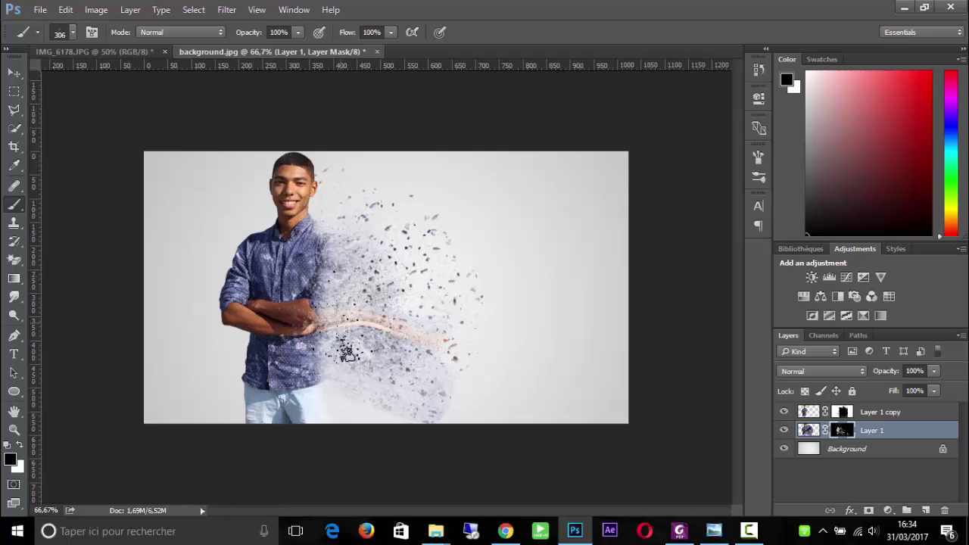
pyautogui.click(362, 346)
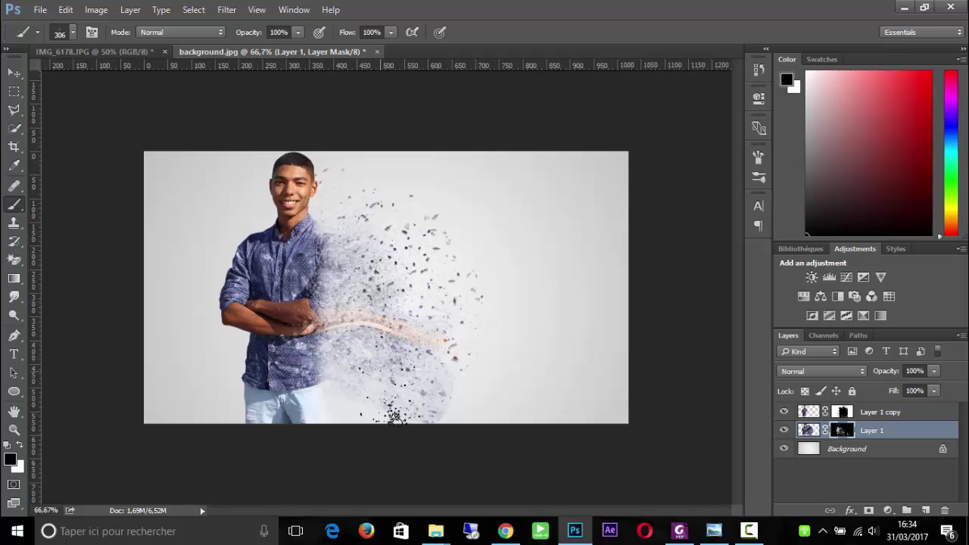
# - Break up the lower outer end of the stretched shirt on the Layer 1 mask with black debris dabs at 306 and 213 px
pyautogui.click(413, 412)
pyautogui.click(418, 409)
pyautogui.moveTo(390, 394); pyautogui.dragTo(358, 394)
pyautogui.click(453, 386)
pyautogui.click(443, 410)
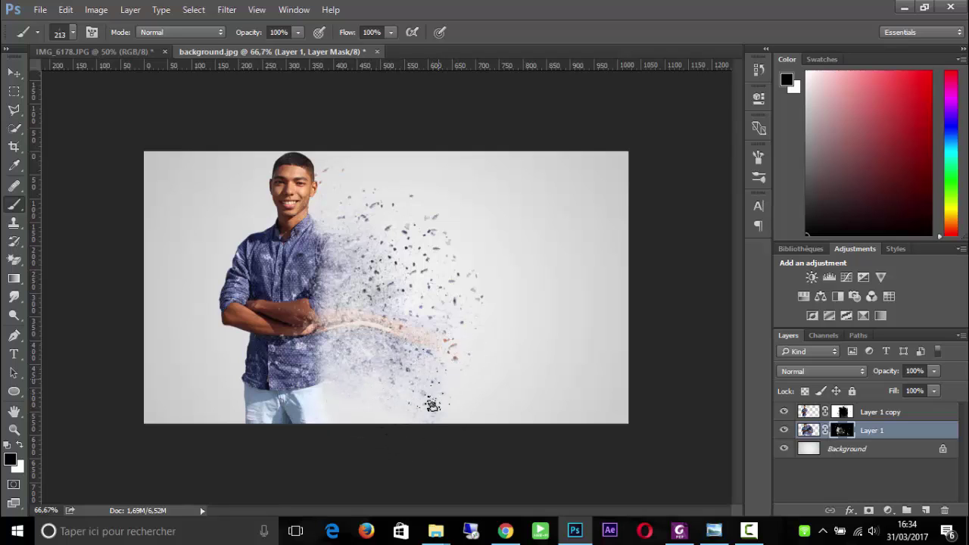
pyautogui.moveTo(422, 393); pyautogui.dragTo(402, 392)
# - Enlarge the debris brush to 471 px and thin the debris beside the chest and forearm with black on the Layer 1 mask
pyautogui.moveTo(410, 324); pyautogui.dragTo(486, 316)
pyautogui.click(371, 300)
pyautogui.click(329, 269)
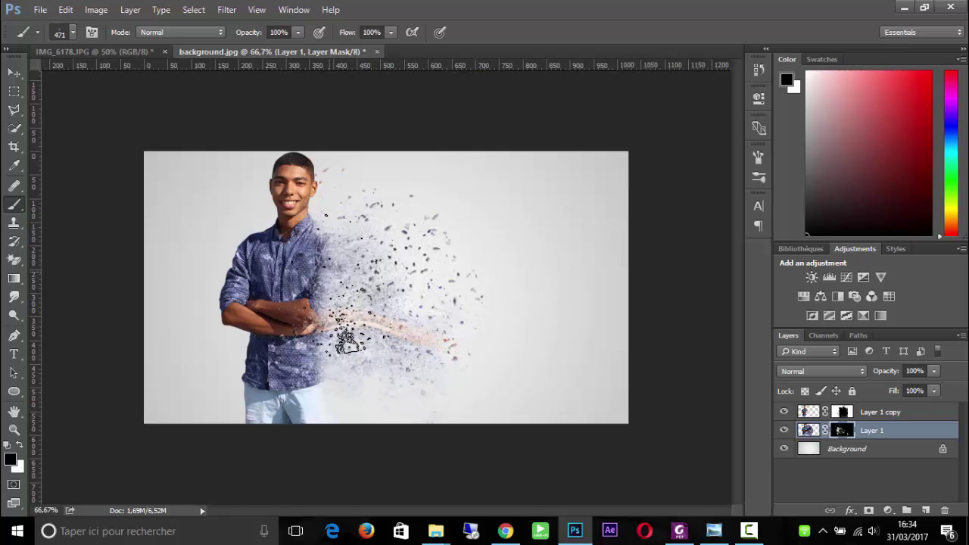
pyautogui.click(377, 216)
pyautogui.click(363, 236)
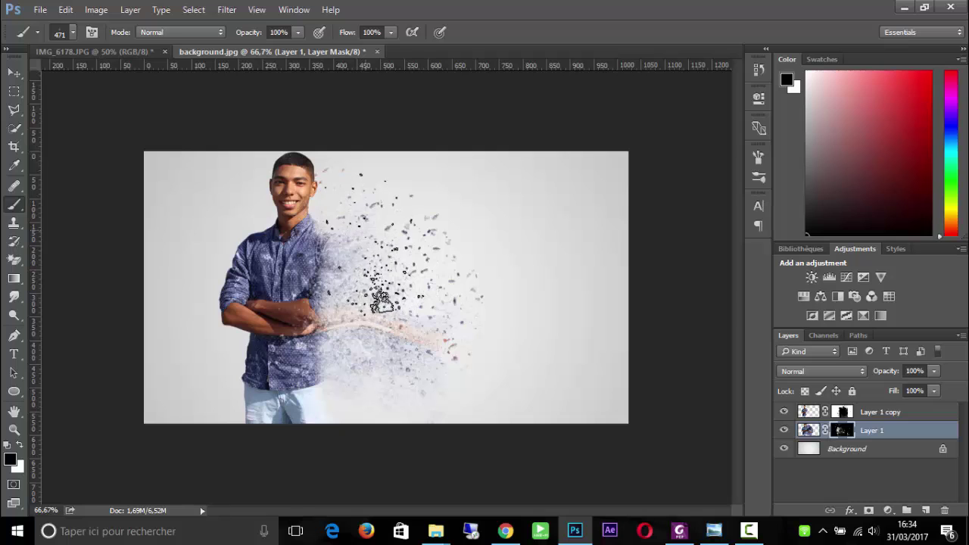
# - Reduce the debris brush to 249 px and fade the stretched forearm streak and the shirt edge with black on the Layer 1 mask
pyautogui.moveTo(427, 264); pyautogui.dragTo(356, 266)
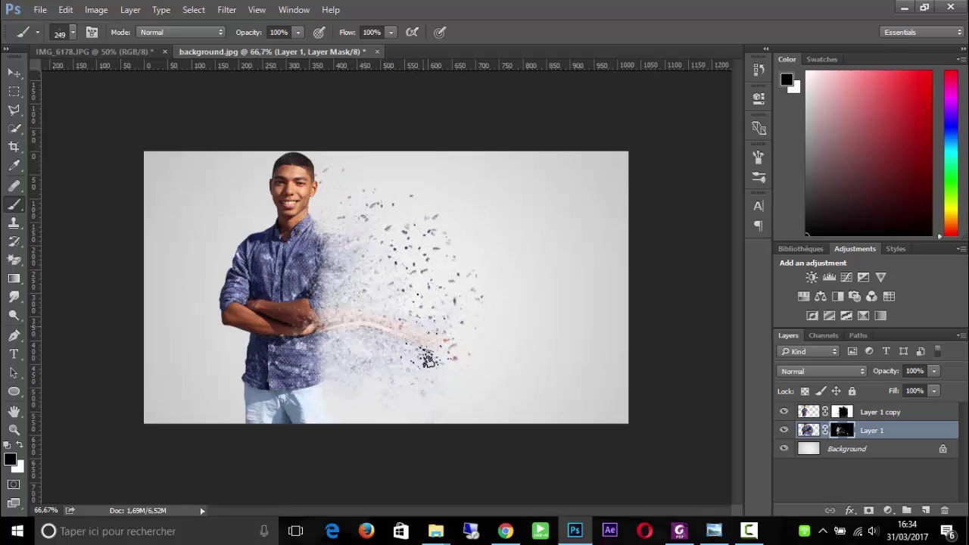
pyautogui.click(371, 324)
pyautogui.click(346, 317)
pyautogui.click(424, 333)
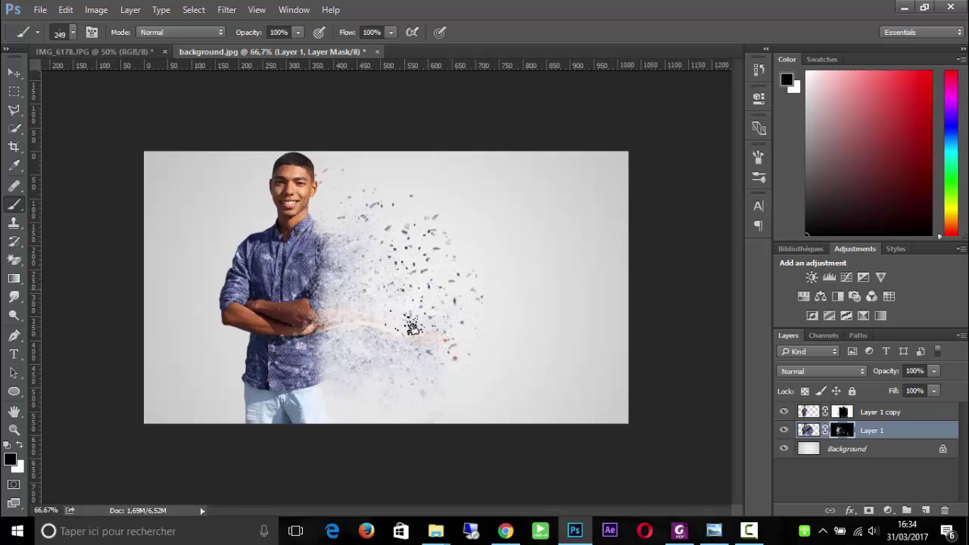
pyautogui.click(442, 338)
pyautogui.click(348, 331)
pyautogui.click(354, 317)
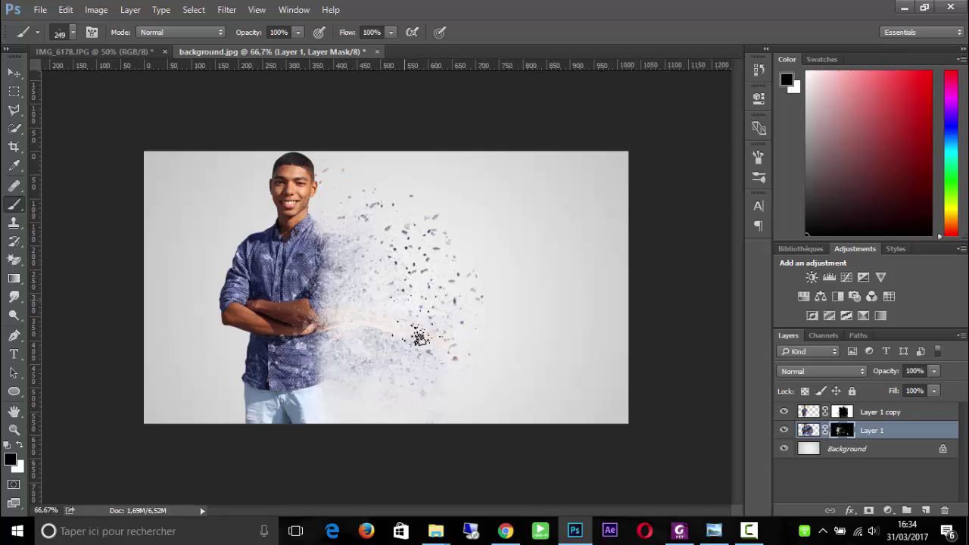
pyautogui.click(421, 337)
pyautogui.click(338, 246)
pyautogui.click(331, 244)
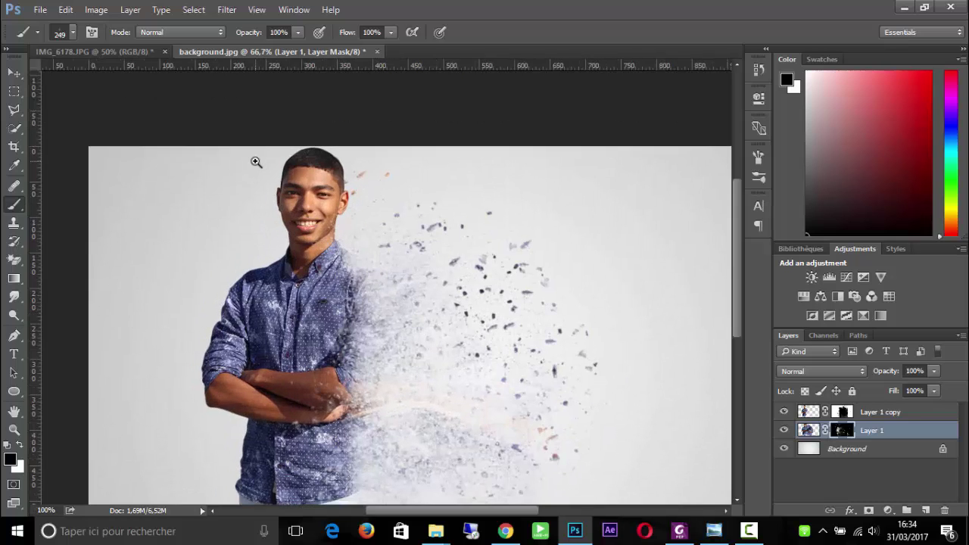
# - Toggle Layer 1 copy's visibility off and on, select its mask and choose a soft round brush at 55 px
pyautogui.click(256, 162)
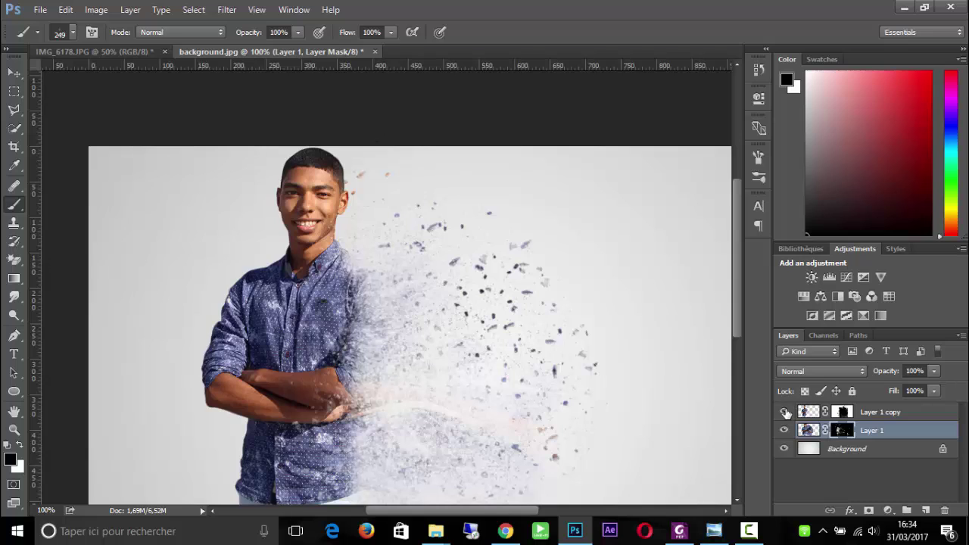
pyautogui.click(784, 412)
pyautogui.click(785, 412)
pyautogui.click(843, 412)
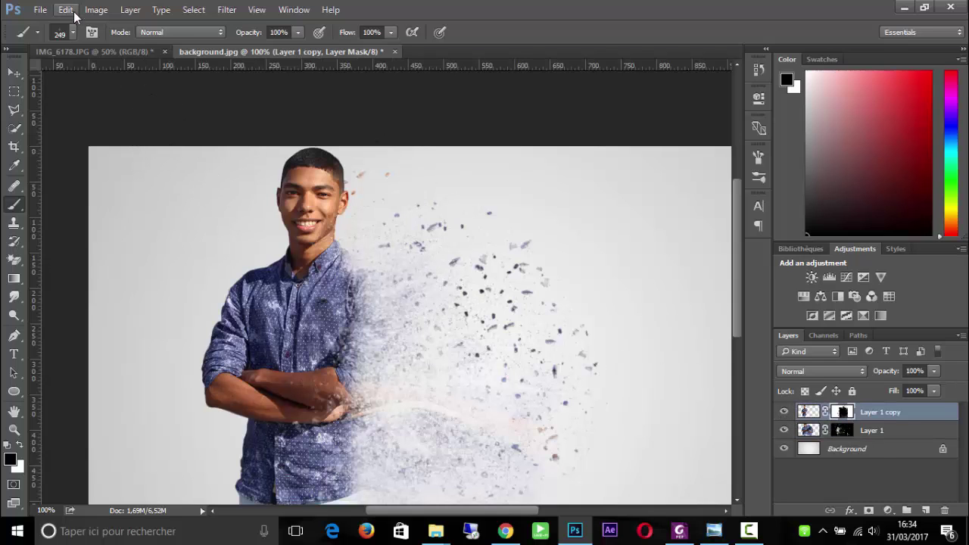
pyautogui.click(72, 33)
pyautogui.click(212, 221)
pyautogui.click(445, 100)
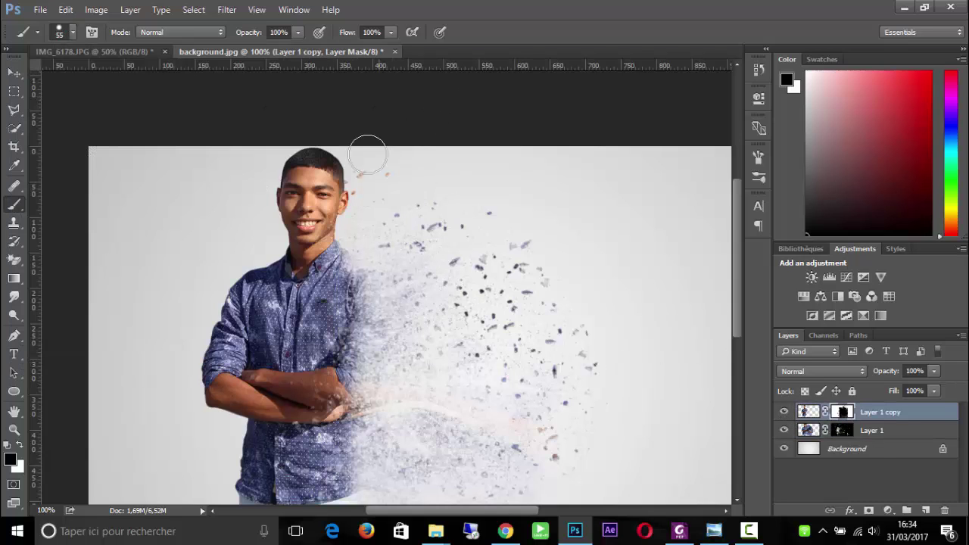
# - Undo the stray black stroke on the Layer 1 copy mask, switch to white and touch up the man's shirt with the 55 px soft brush
pyautogui.click(341, 165)
pyautogui.moveTo(301, 263); pyautogui.dragTo(292, 329)
pyautogui.hotkey('ctrl', 'z')
pyautogui.click(21, 445)
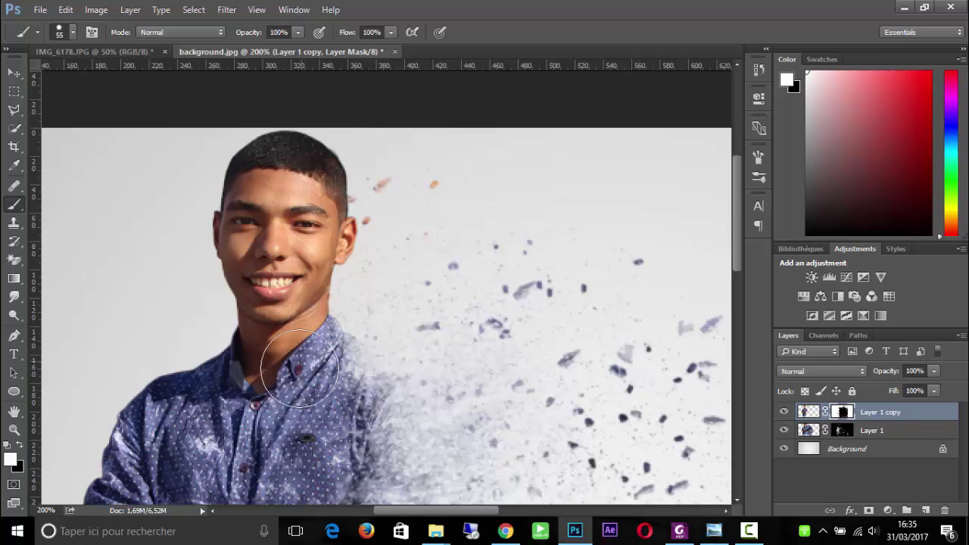
pyautogui.scroll(-1, 282, 436)
pyautogui.hotkey('alt', 'space')
pyautogui.moveTo(739, 242); pyautogui.dragTo(741, 313)
pyautogui.click(277, 313)
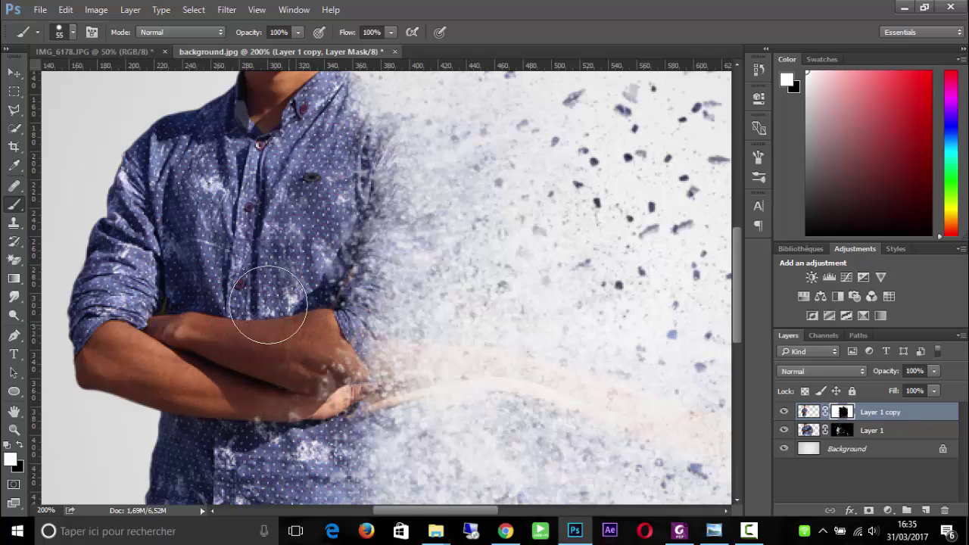
# - Merge Layer 1 copy and Layer 1 into a single layer above the Background
pyautogui.scroll(-1, 235, 299)
pyautogui.keyDown('alt'); pyautogui.click(235, 301); pyautogui.keyUp('alt')
pyautogui.keyDown('alt'); pyautogui.click(235, 301); pyautogui.keyUp('alt')
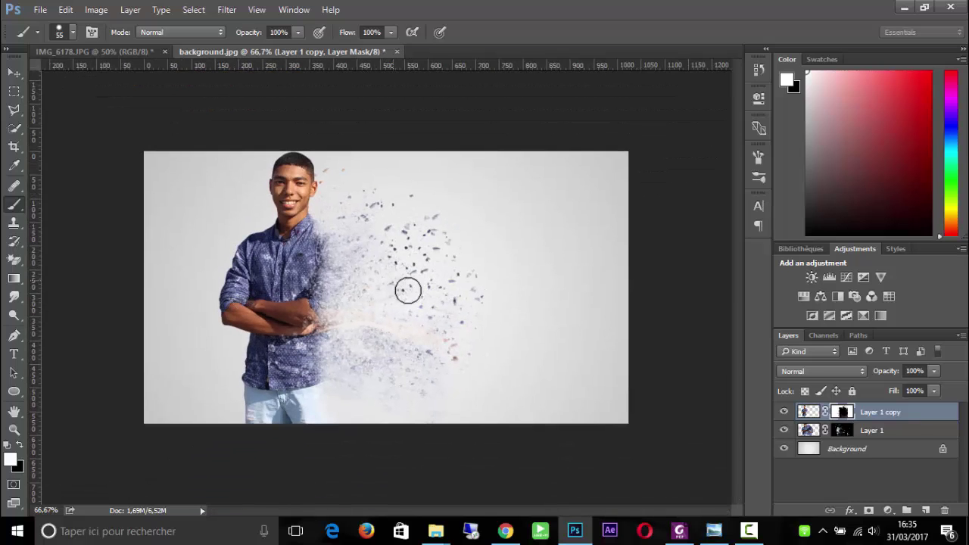
pyautogui.scroll(1, 408, 291)
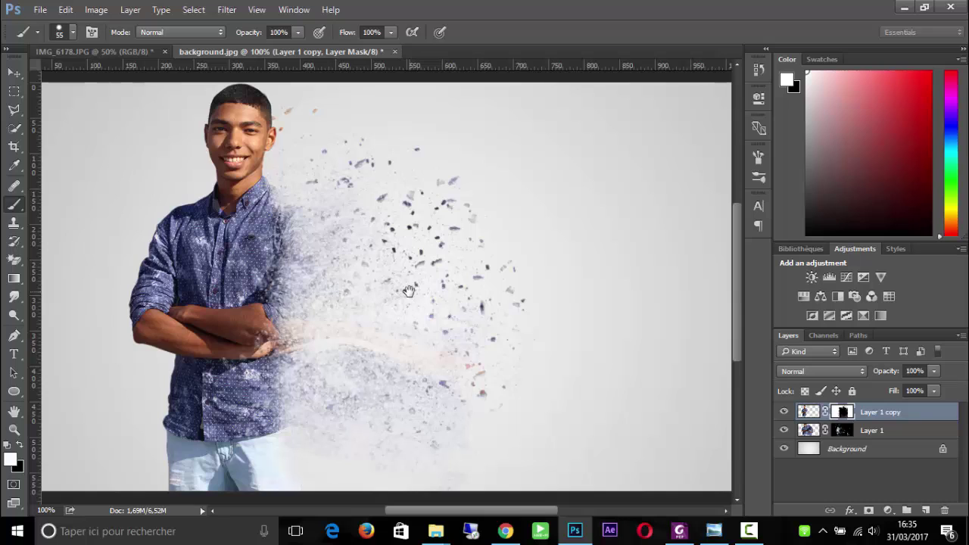
pyautogui.hotkey('ctrl', '0')
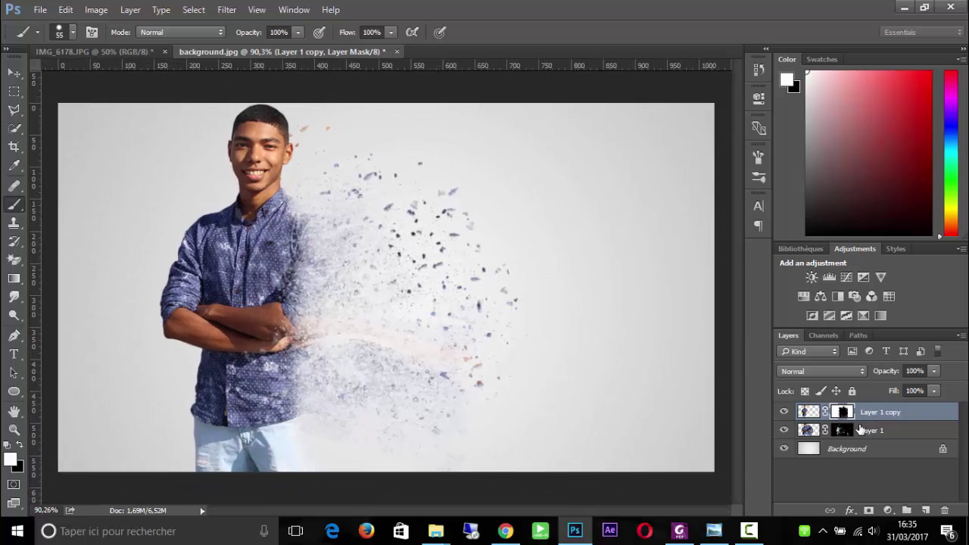
pyautogui.keyDown('shift'); pyautogui.click(870, 430); pyautogui.keyUp('shift')
pyautogui.rightClick(867, 430)
pyautogui.click(757, 468)
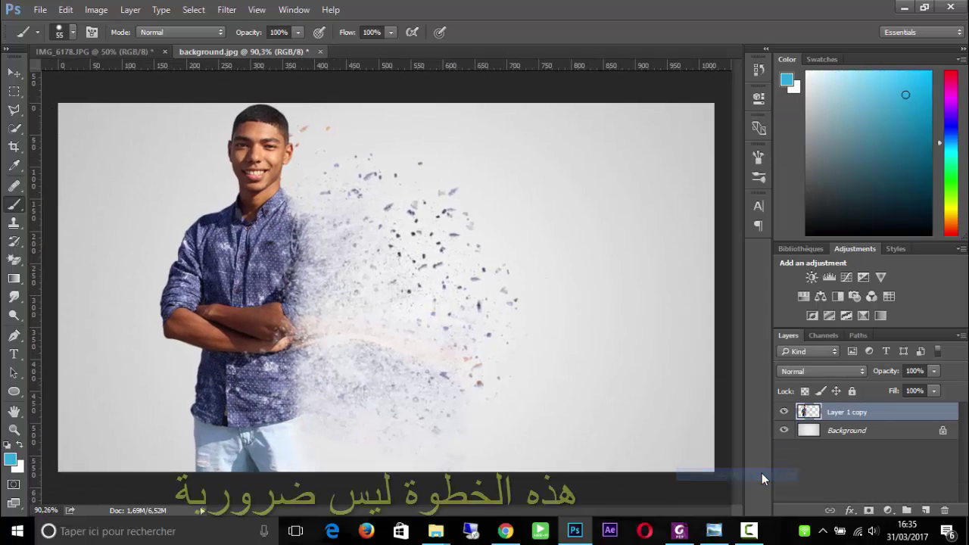
# - Apply the Topaz Detail 2 filter from Topaz Labs to the merged Layer 1 copy
pyautogui.click(226, 9)
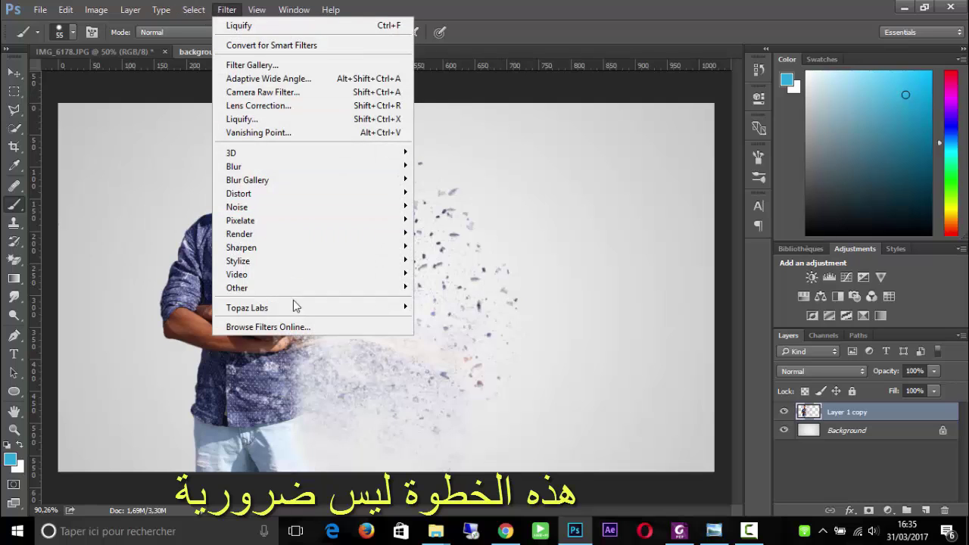
pyautogui.moveTo(296, 307)
pyautogui.click(454, 361)
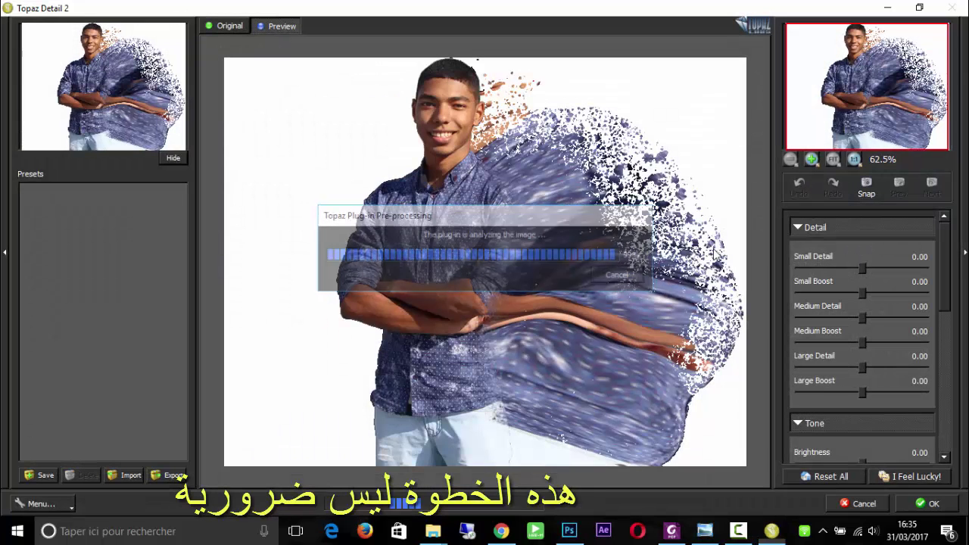
pyautogui.scroll(-8, 927, 267)
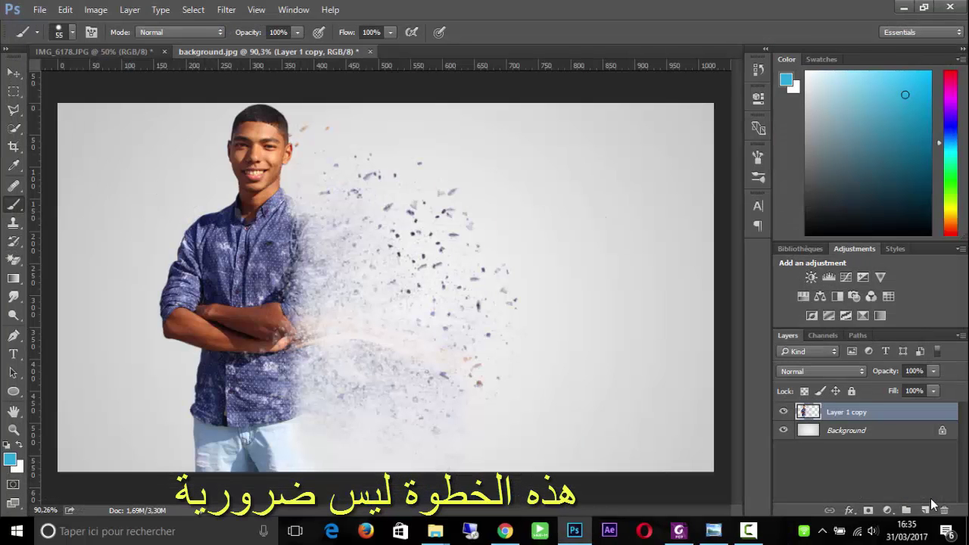
# - Compare the finished dispersion effect with the reference image ss.jpg in Windows Photo Viewer, switching back to Photoshop
pyautogui.keyDown('alt'); pyautogui.click(464, 367); pyautogui.keyUp('alt')
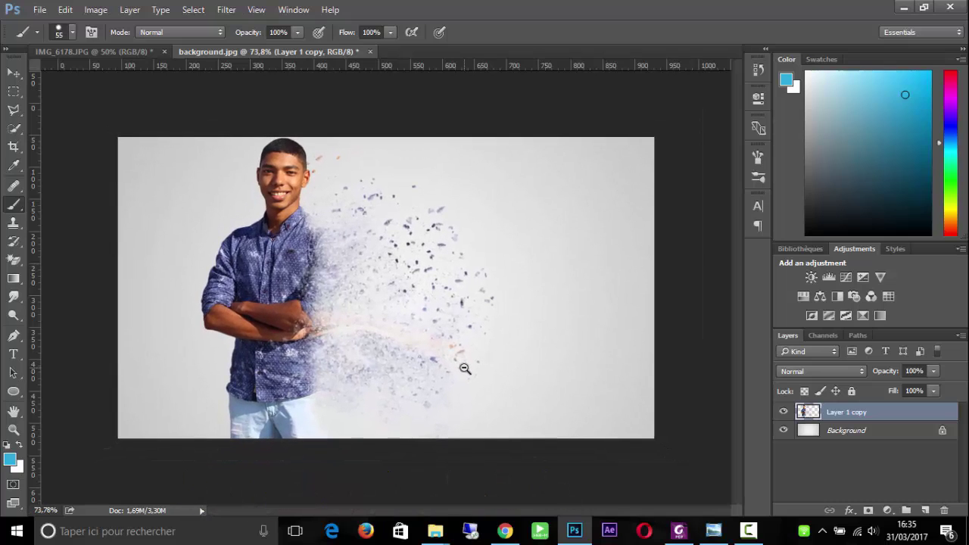
pyautogui.click(715, 536)
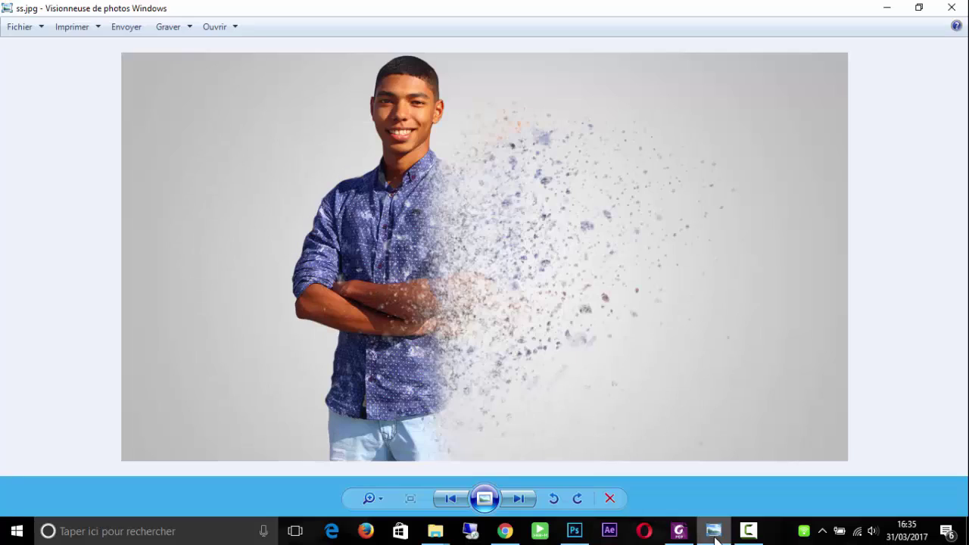
pyautogui.click(714, 536)
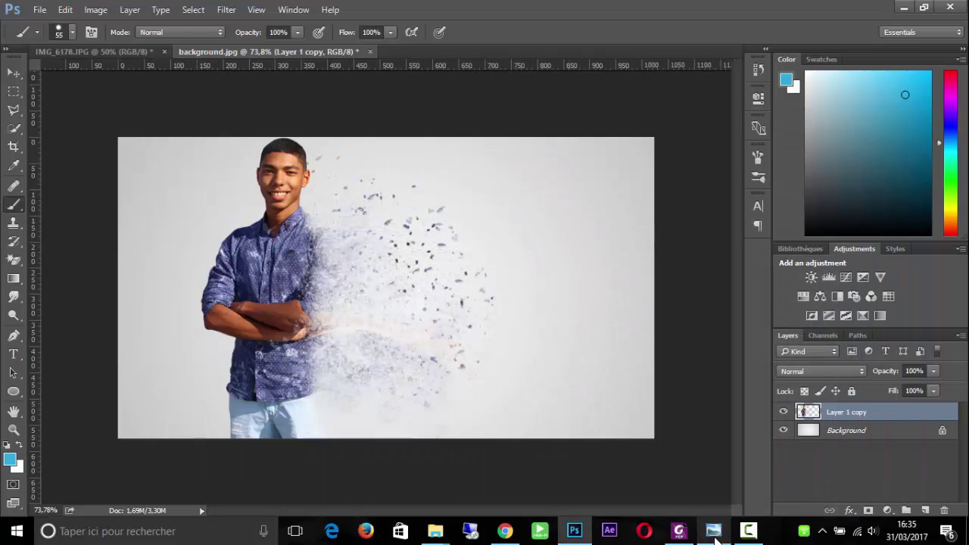
pyautogui.click(714, 536)
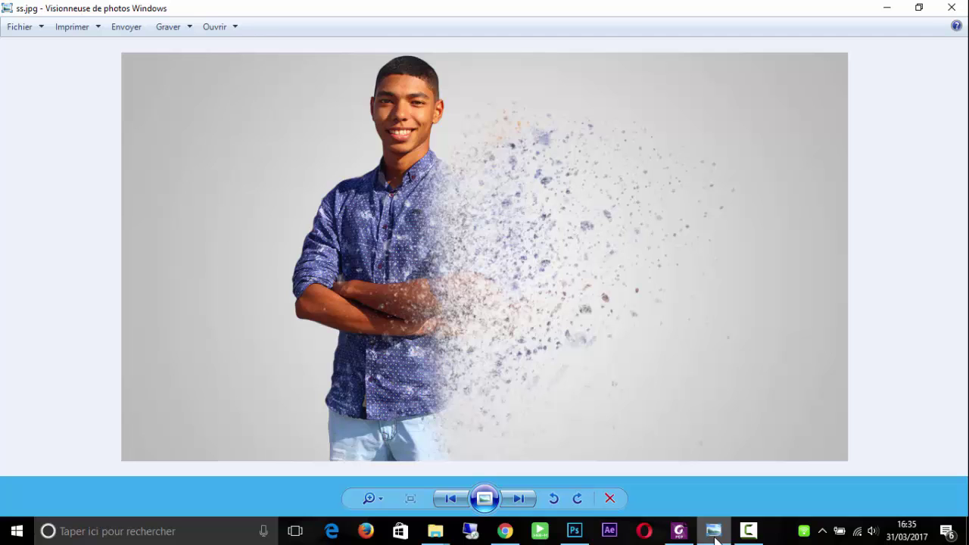
pyautogui.click(714, 536)
pyautogui.click(715, 536)
pyautogui.click(575, 531)
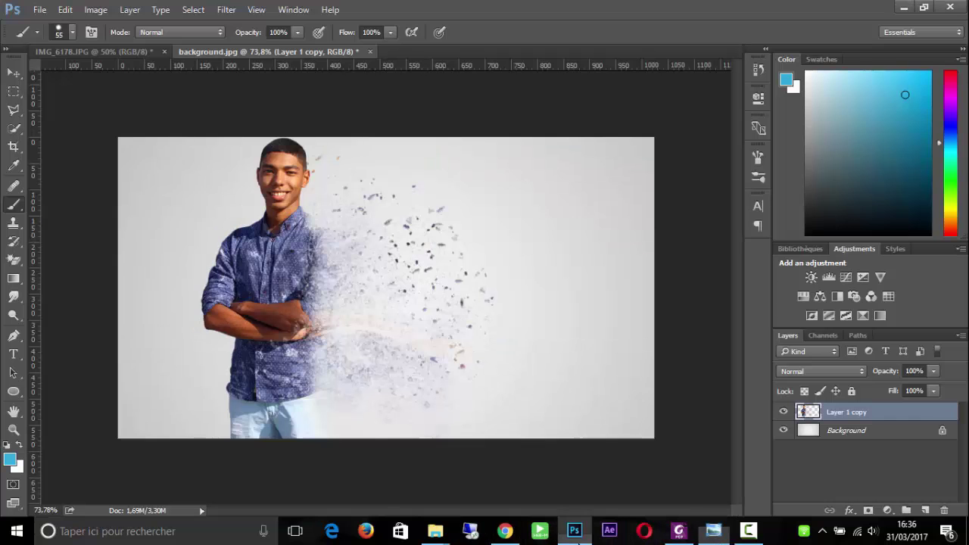
# - Switch to Chrome and view the creator's YouTube channel and Facebook profile
pyautogui.click(507, 532)
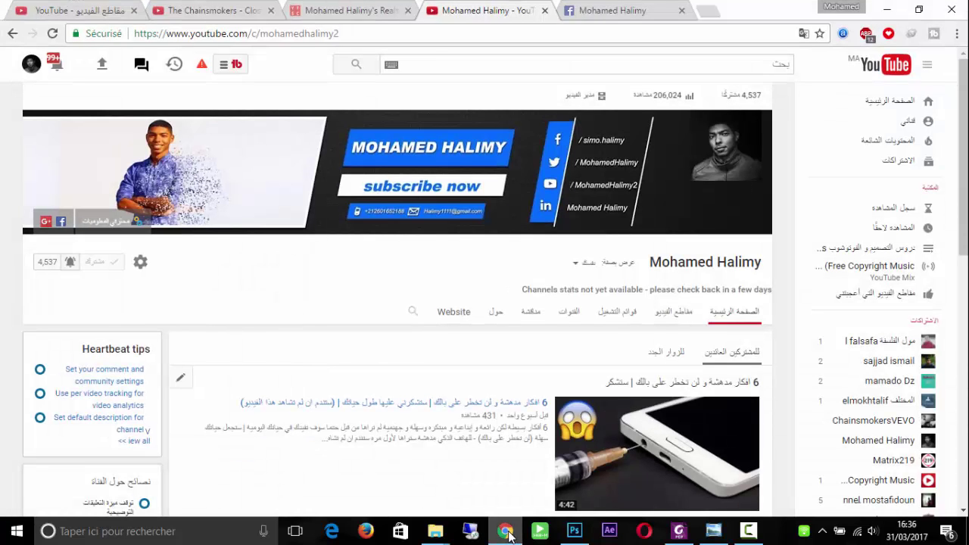
pyautogui.click(619, 7)
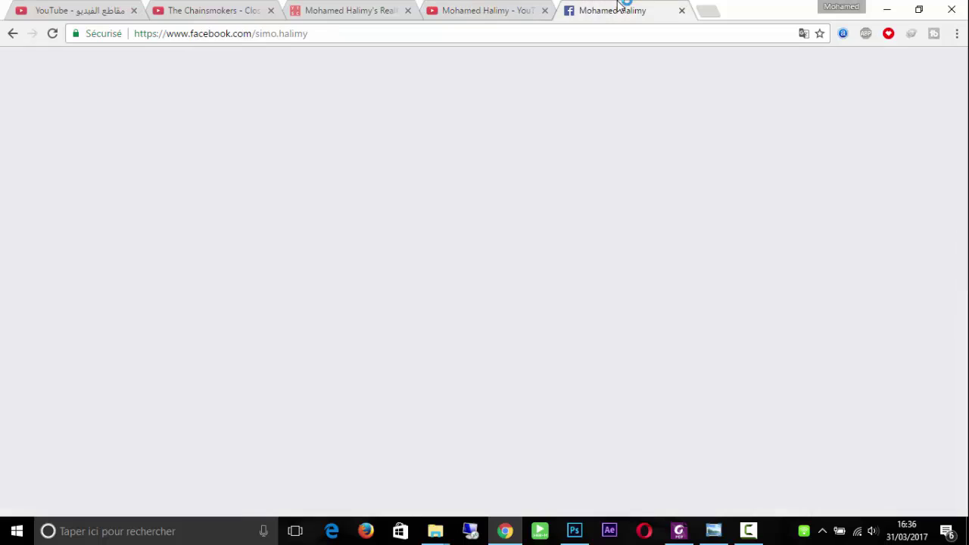
pyautogui.scroll(4, 619, 6)
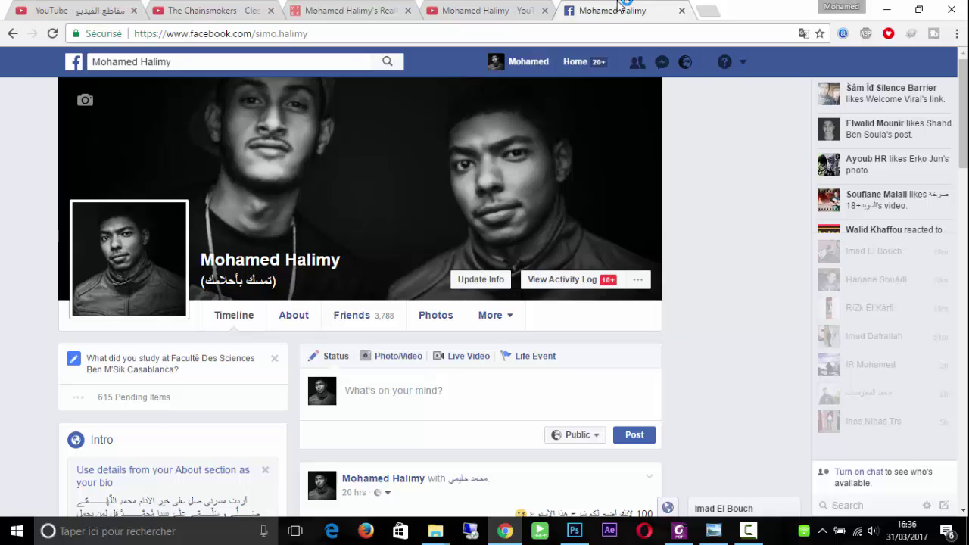
pyautogui.click(748, 530)
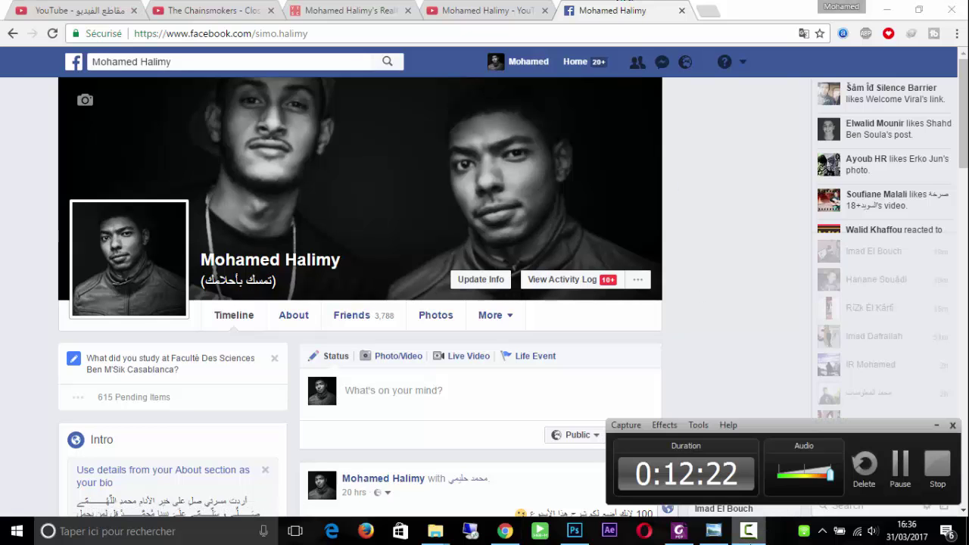